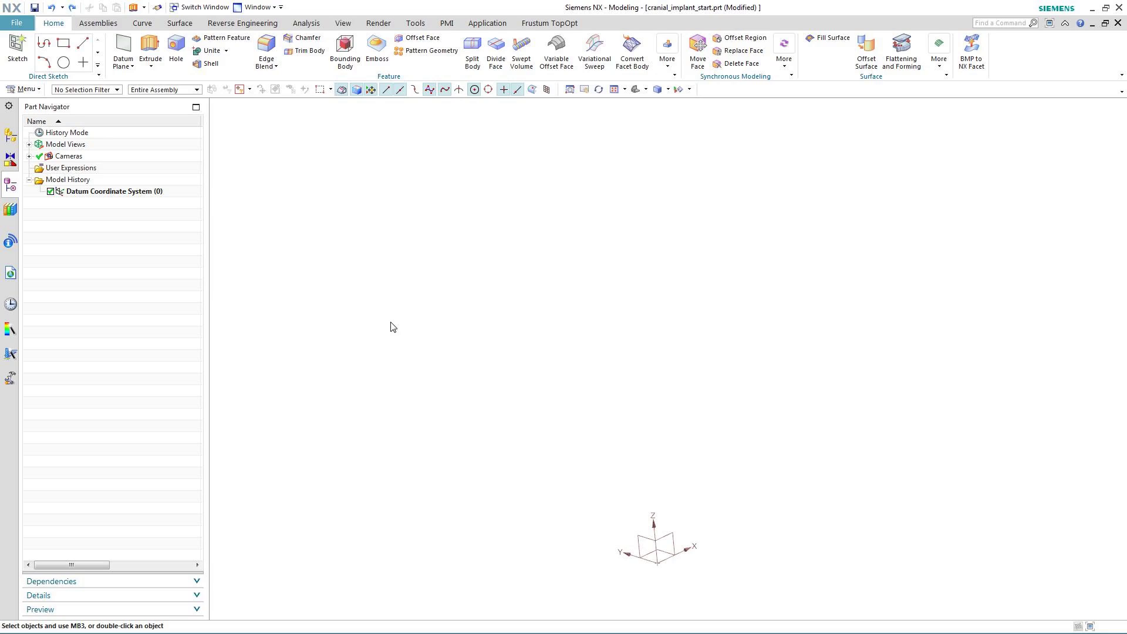
Step: Import the skull STL file as a faceted body
{"action": "right_click", "coordinate": [392, 327]}
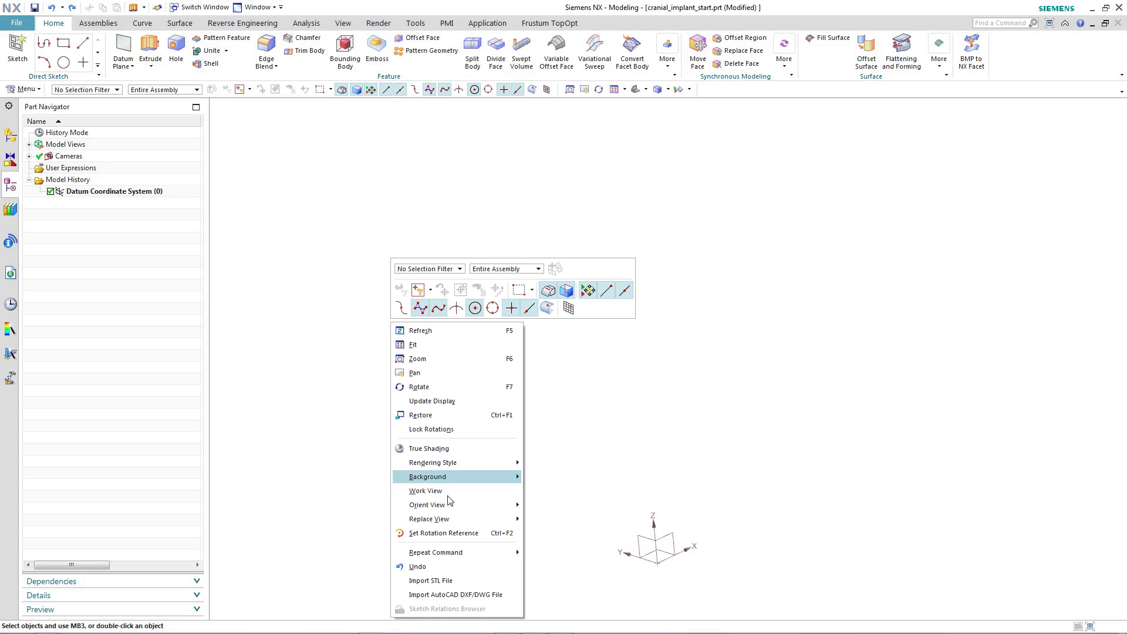
{"action": "left_click", "coordinate": [429, 582]}
{"action": "middle_click", "coordinate": [445, 345]}
Step: Set the skull's display translucency to 87
{"action": "key", "text": "ctrl+j"}
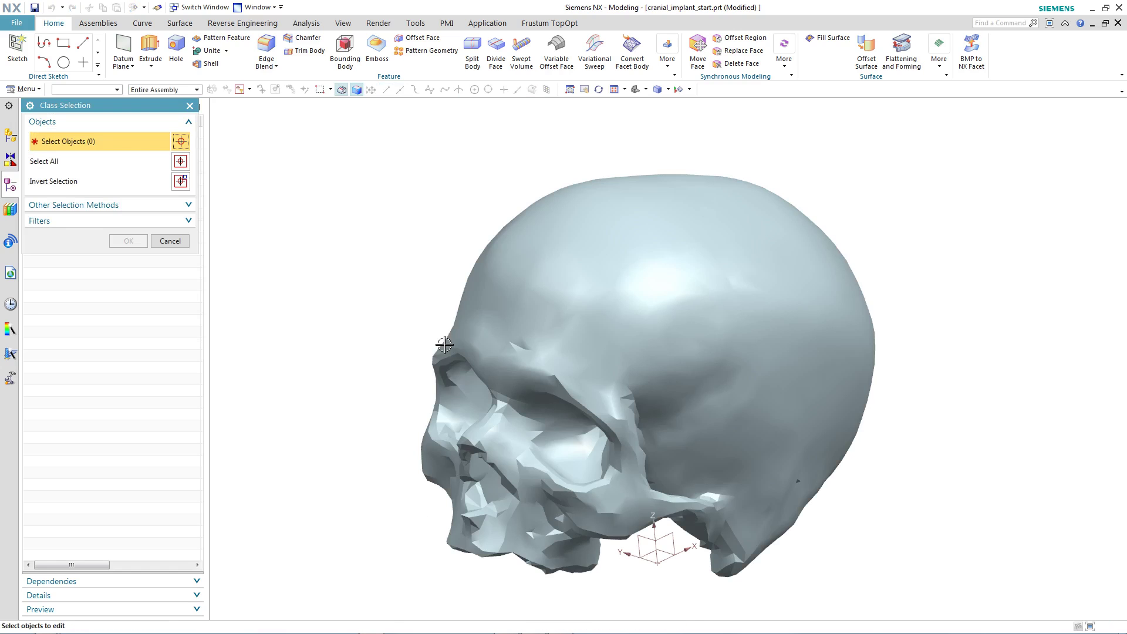
{"action": "left_click", "coordinate": [531, 300]}
{"action": "middle_click", "coordinate": [450, 243]}
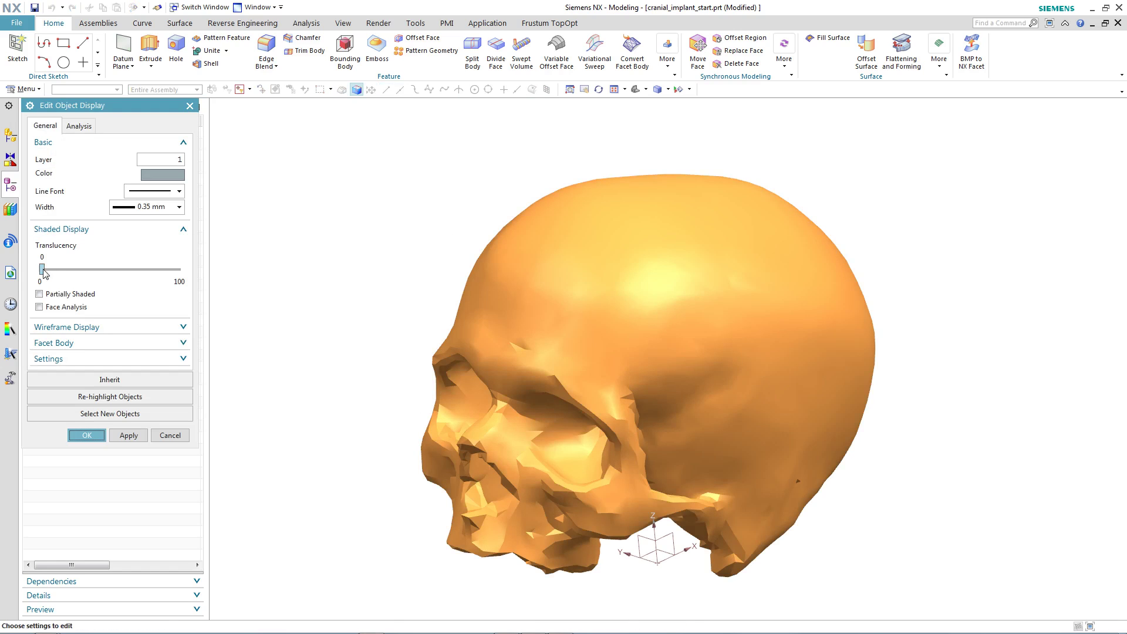
{"action": "left_click_drag", "start_coordinate": [42, 269], "coordinate": [157, 288]}
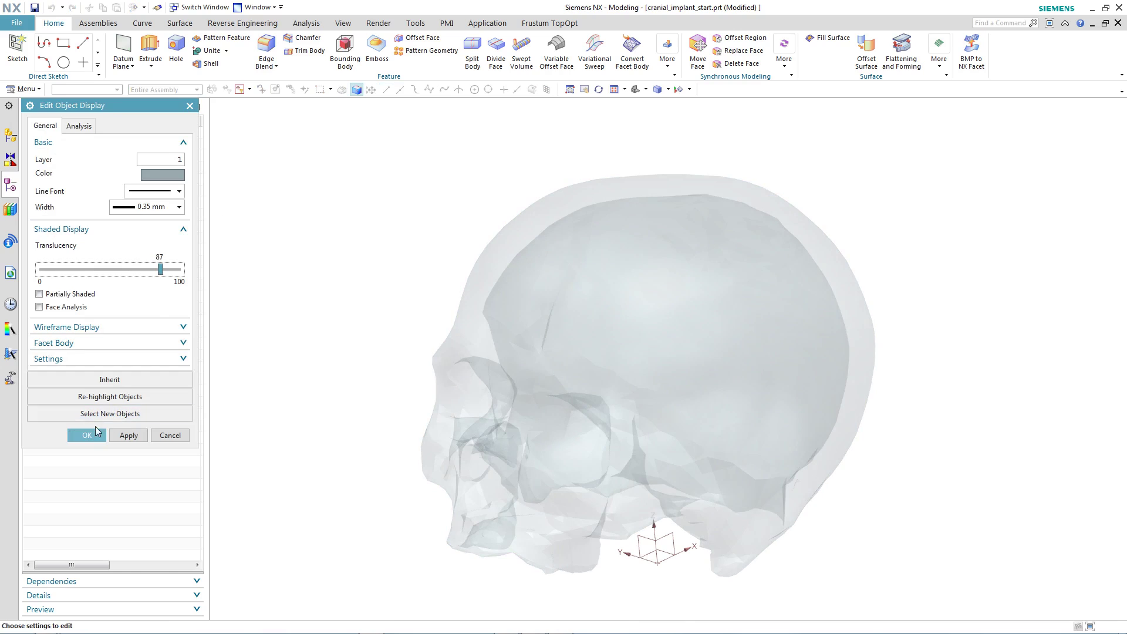
{"action": "left_click", "coordinate": [87, 435]}
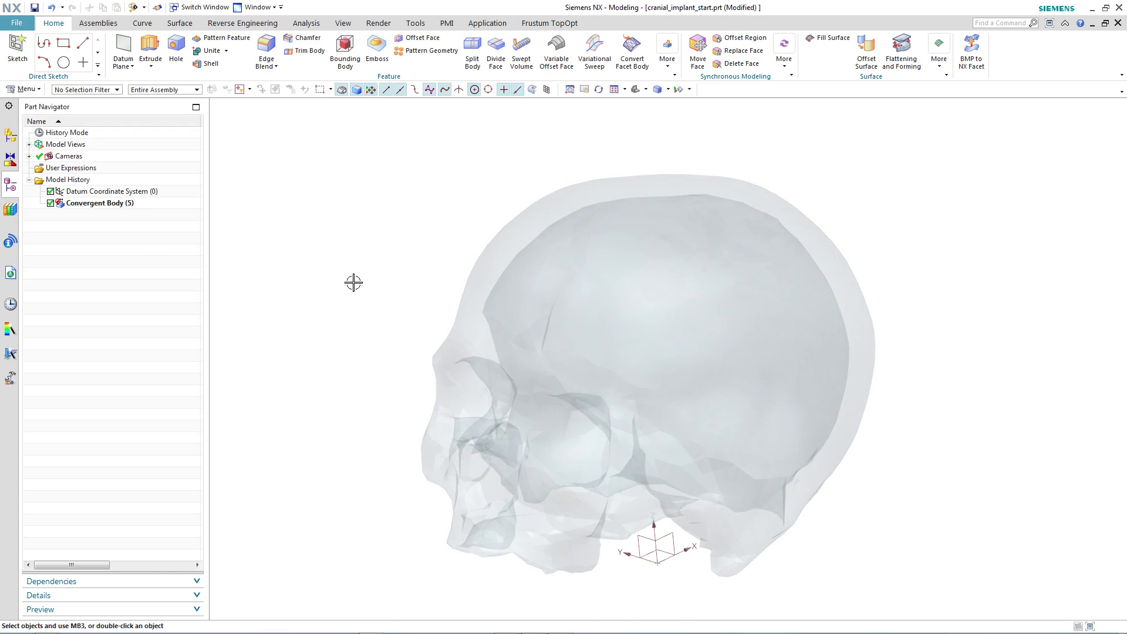
Step: Draw a closed four-point studio spline oval on the side of the skull in Front view
{"action": "left_click", "coordinate": [98, 65]}
{"action": "left_click", "coordinate": [66, 78]}
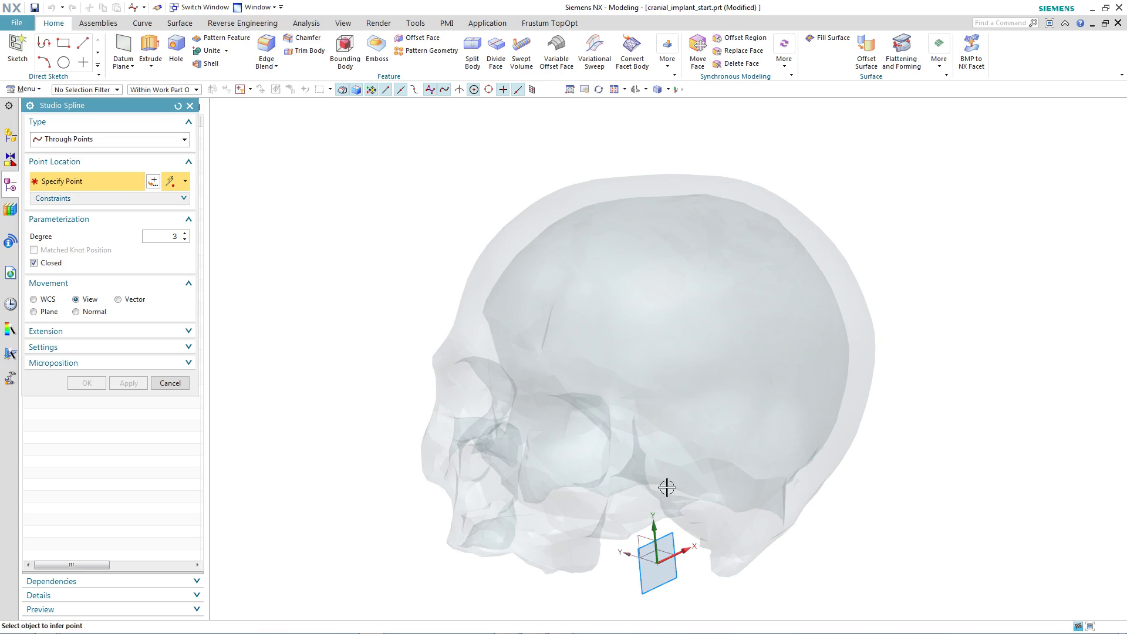
{"action": "key", "text": "ctrl+alt+f"}
{"action": "left_click", "coordinate": [746, 264]}
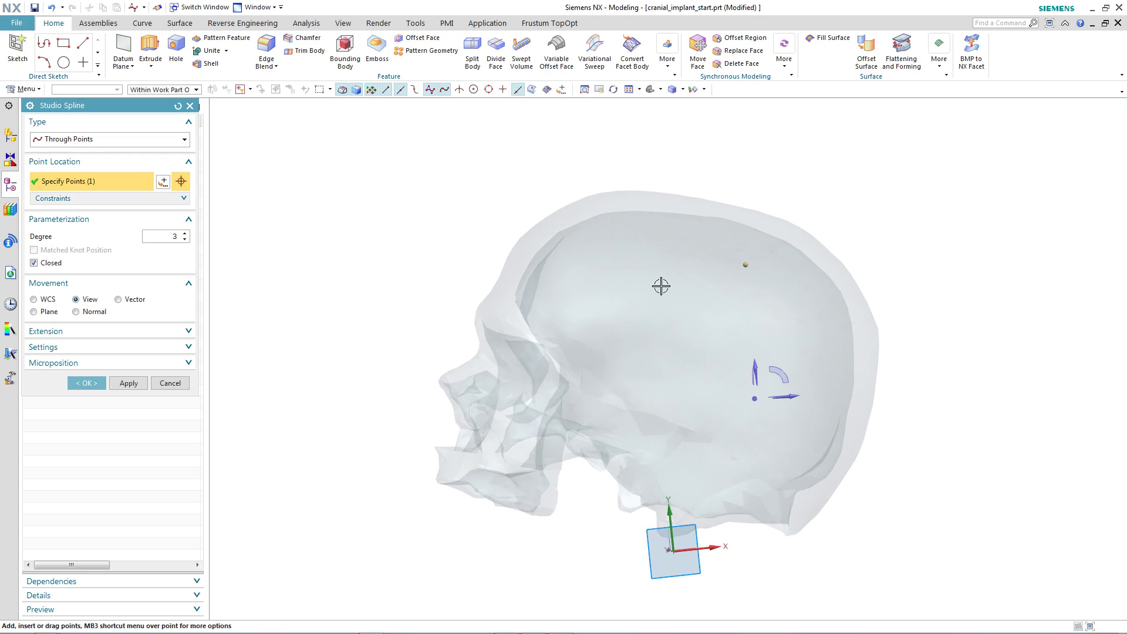
{"action": "left_click", "coordinate": [649, 293]}
{"action": "left_click", "coordinate": [728, 360]}
{"action": "left_click", "coordinate": [778, 333]}
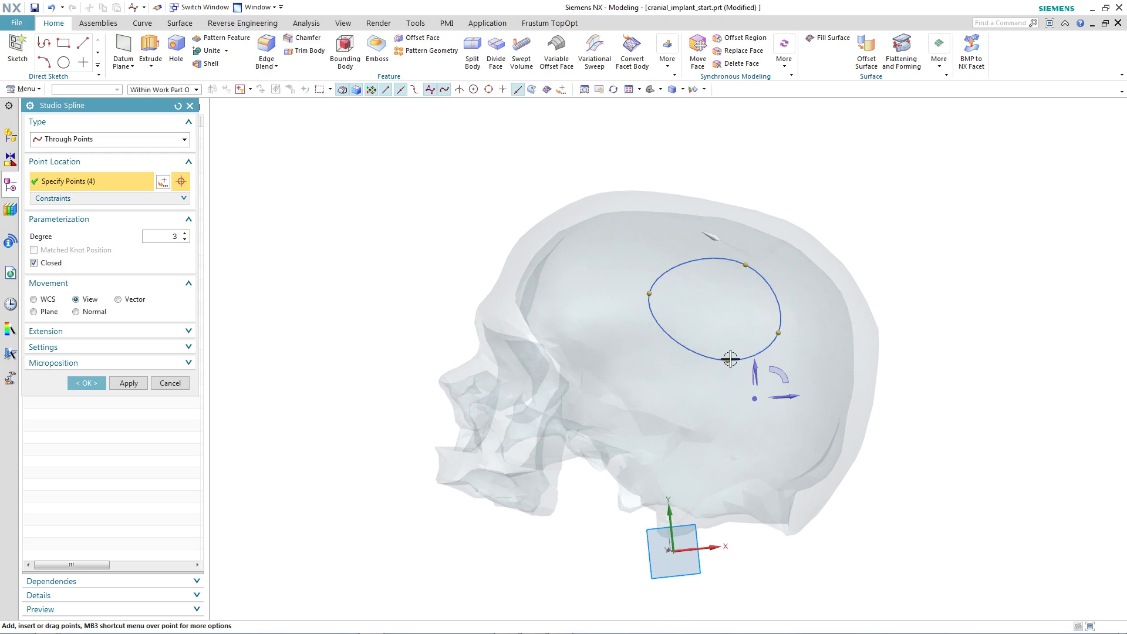
{"action": "left_click_drag", "start_coordinate": [727, 360], "coordinate": [717, 375]}
{"action": "left_click_drag", "start_coordinate": [779, 333], "coordinate": [793, 359]}
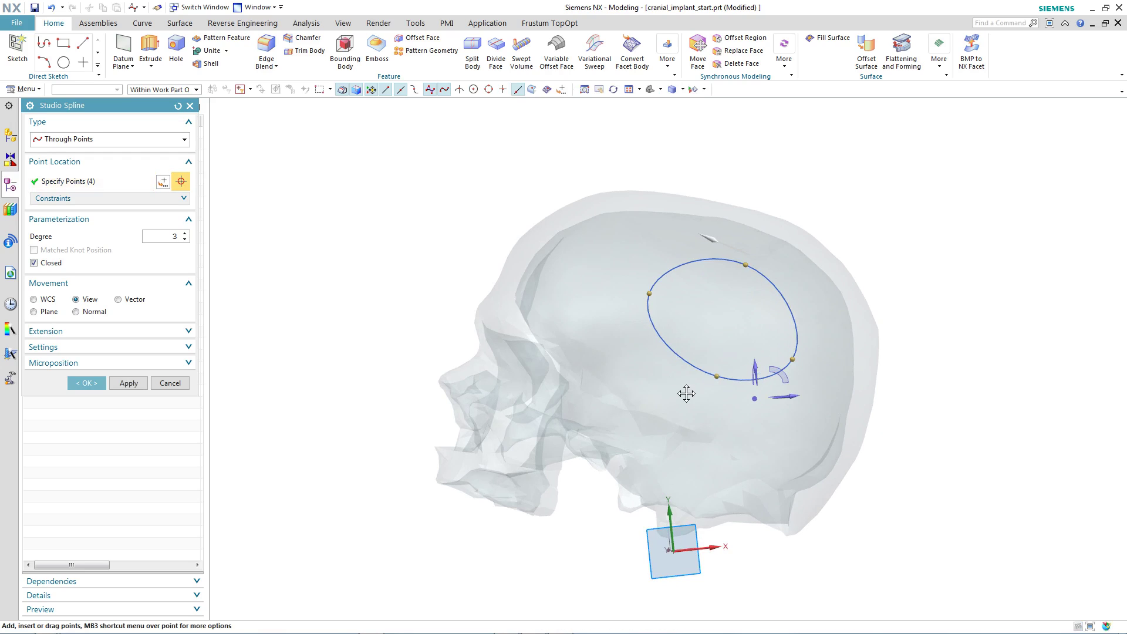
{"action": "middle_click", "coordinate": [416, 276]}
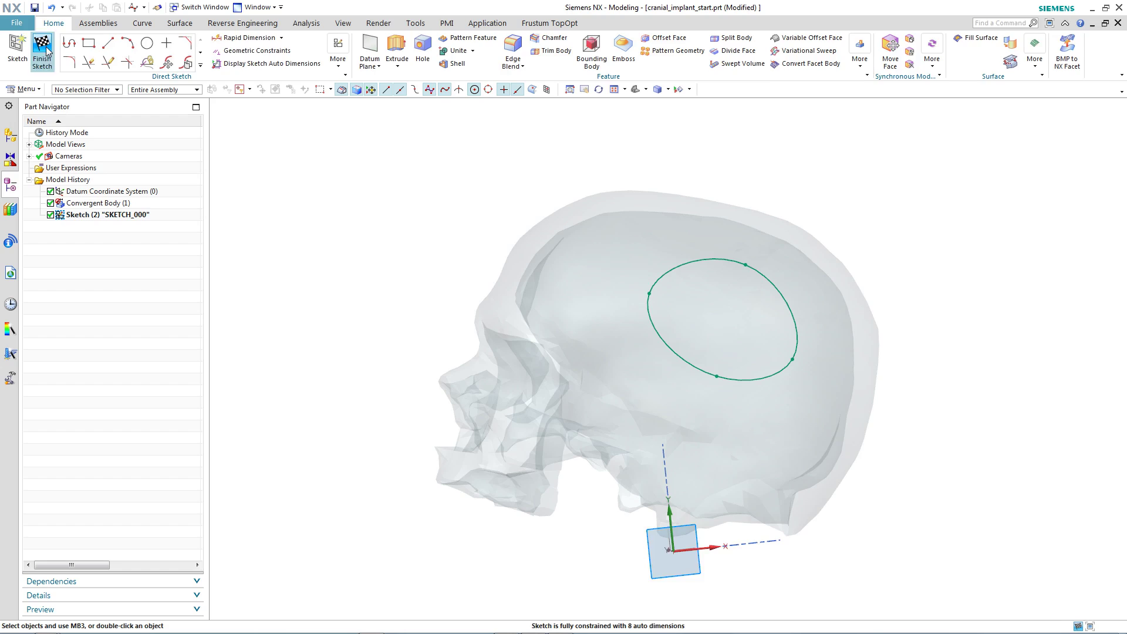
Step: Finish the sketch and divide the skull's face along the oval spline
{"action": "left_click", "coordinate": [47, 51]}
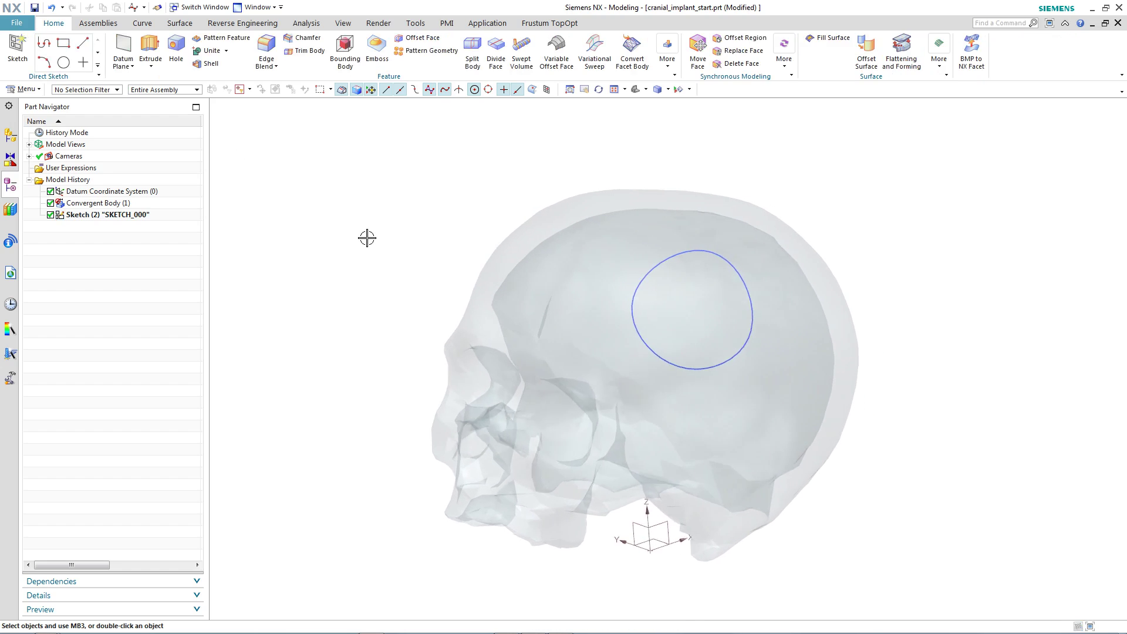
{"action": "left_click", "coordinate": [496, 53]}
{"action": "left_click", "coordinate": [691, 213]}
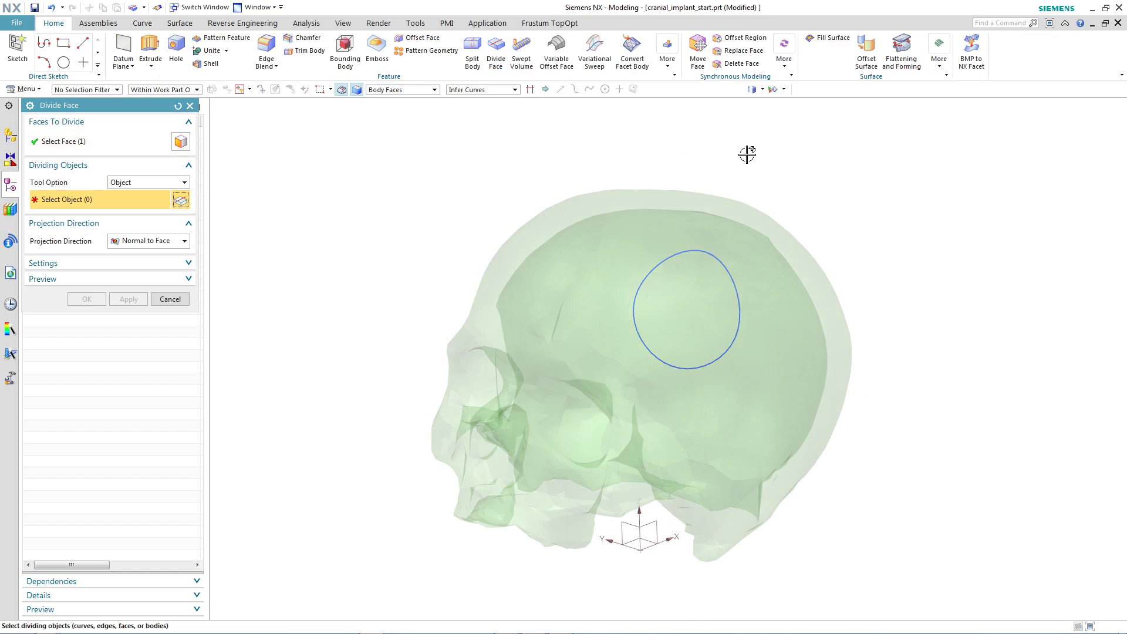
{"action": "left_click", "coordinate": [694, 251]}
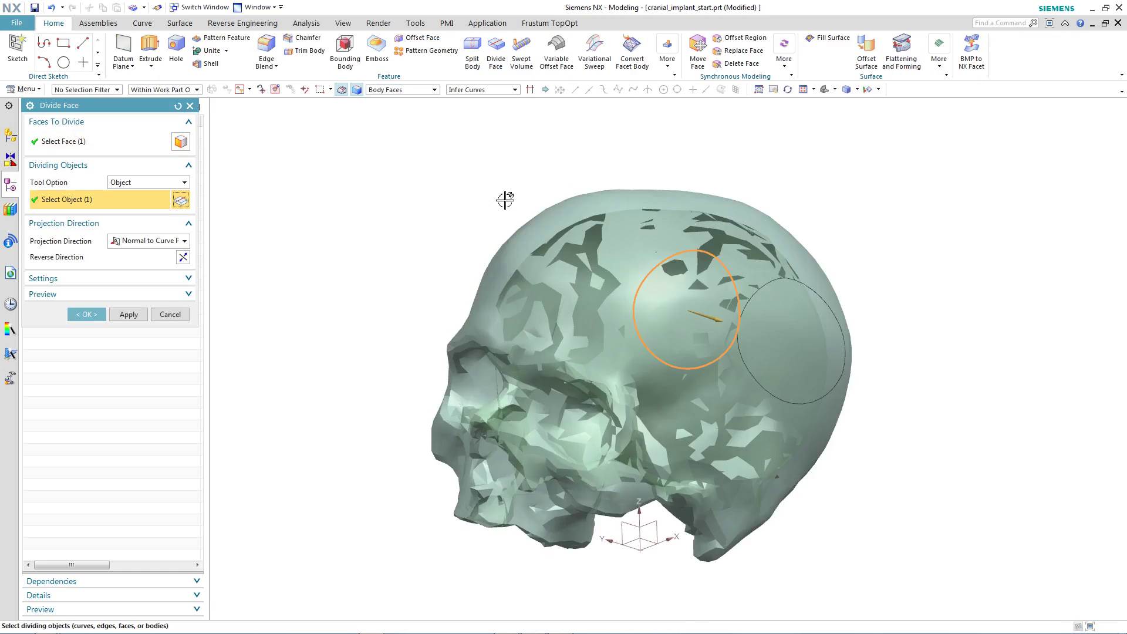
{"action": "middle_click", "coordinate": [417, 217]}
{"action": "middle_click_drag", "start_coordinate": [418, 217], "coordinate": [336, 187]}
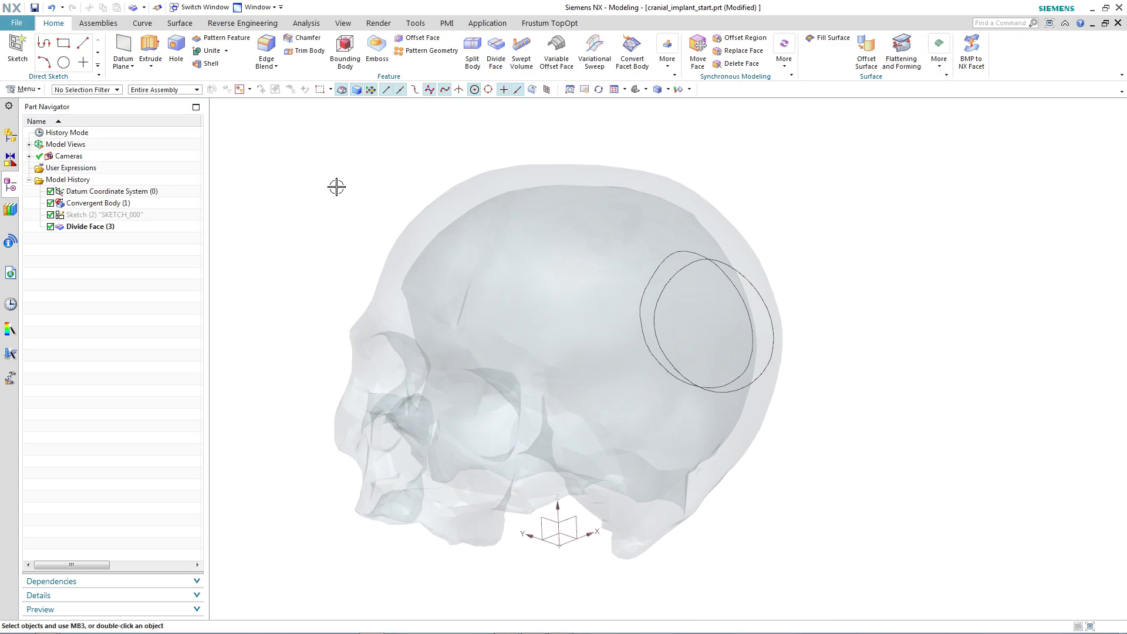
Step: Extrude the divided-face outline 1 mm with Boolean None as a separate plate
{"action": "key", "text": "x"}
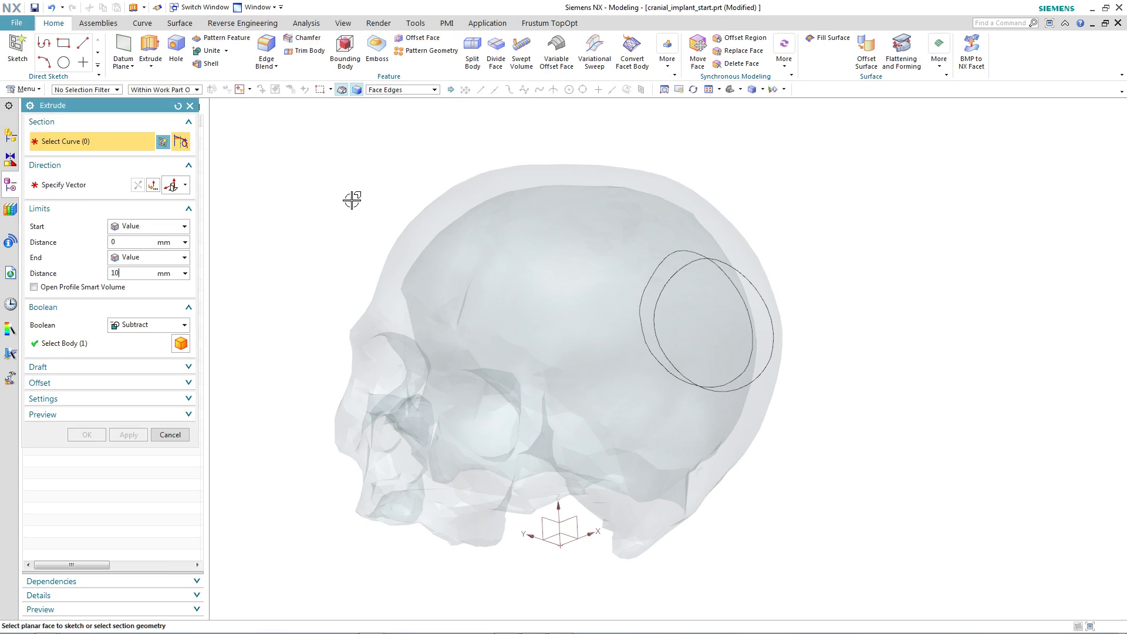
{"action": "left_click", "coordinate": [671, 281]}
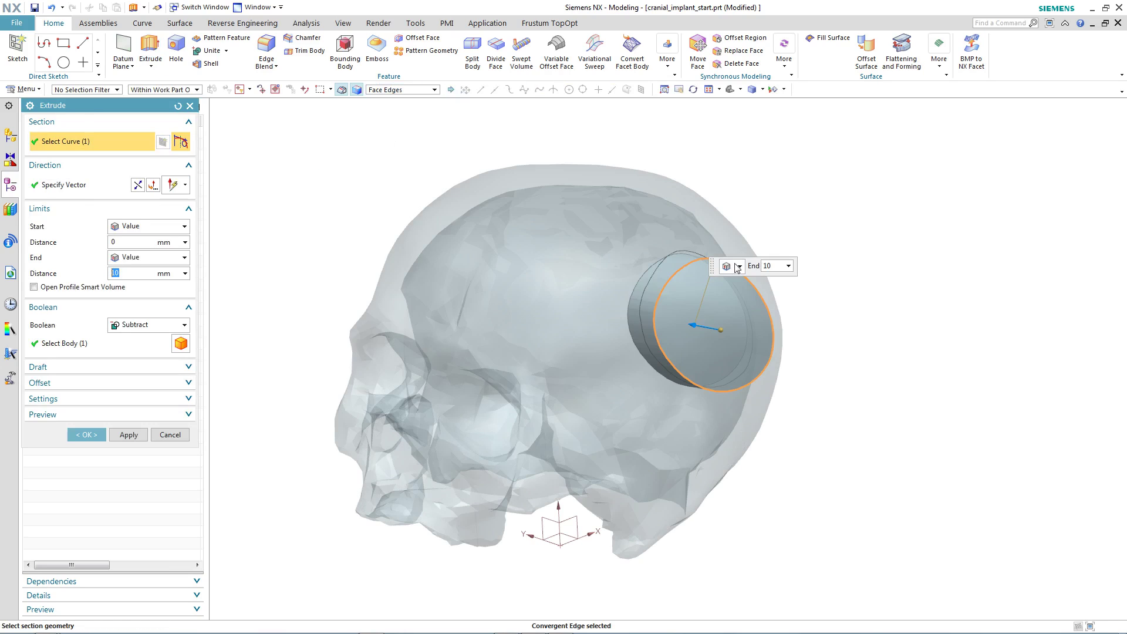
{"action": "middle_click_drag", "start_coordinate": [863, 310], "coordinate": [819, 314]}
{"action": "left_click_drag", "start_coordinate": [749, 297], "coordinate": [701, 345]}
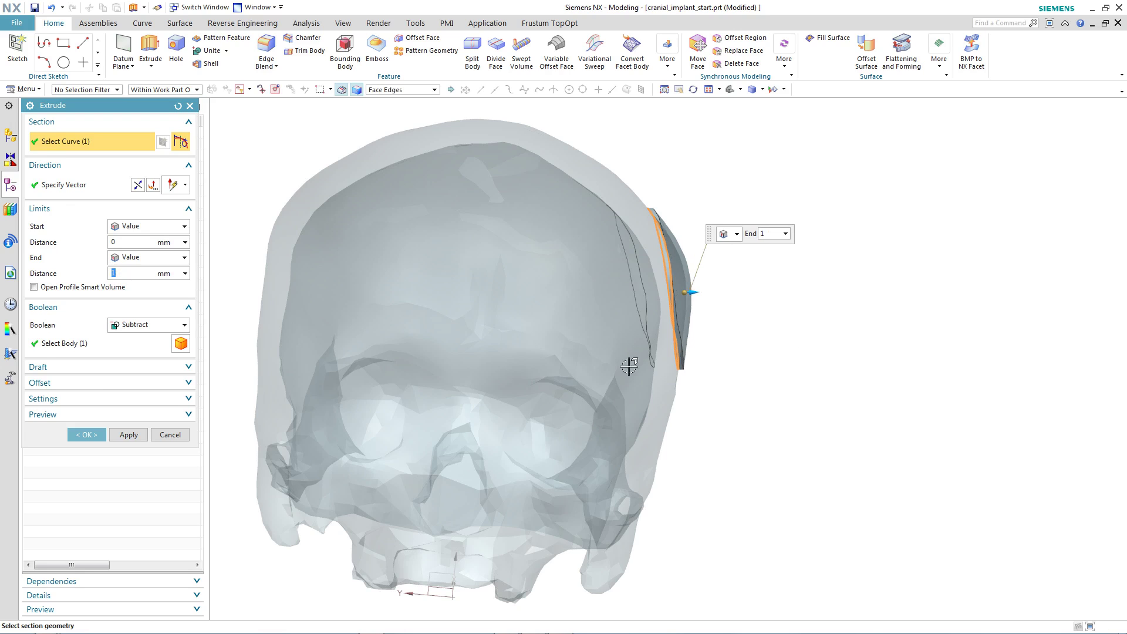
{"action": "left_click", "coordinate": [176, 327]}
{"action": "left_click", "coordinate": [152, 343]}
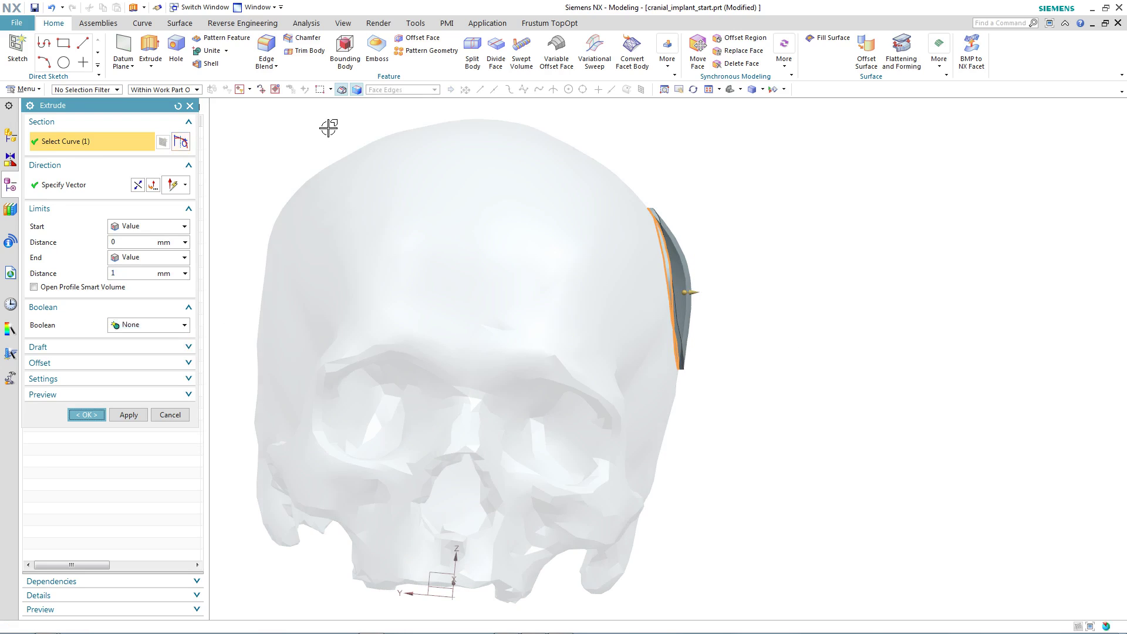
{"action": "middle_click", "coordinate": [327, 125]}
{"action": "middle_click_drag", "start_coordinate": [616, 199], "coordinate": [352, 65]}
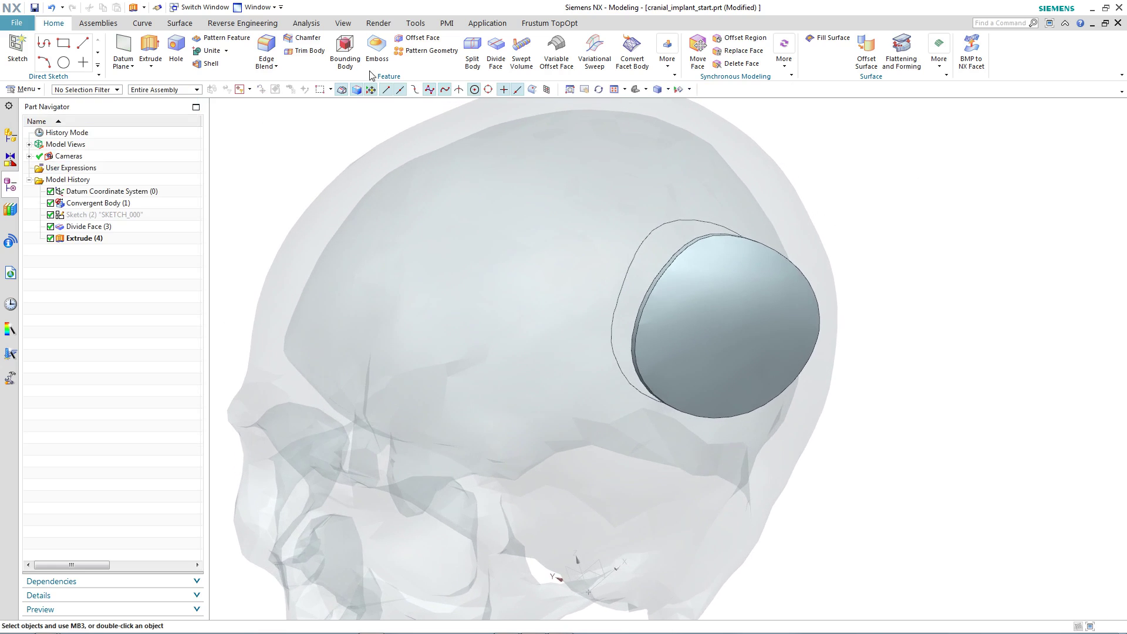
Step: Offset the implant plate's face by 2 mm, then bring up options for the hidden oval sketch
{"action": "left_click", "coordinate": [421, 38]}
{"action": "scroll", "coordinate": [617, 270], "scroll_direction": "up", "scroll_amount": 5}
{"action": "middle_click_drag", "start_coordinate": [674, 262], "coordinate": [737, 560]}
{"action": "left_click", "coordinate": [730, 209]}
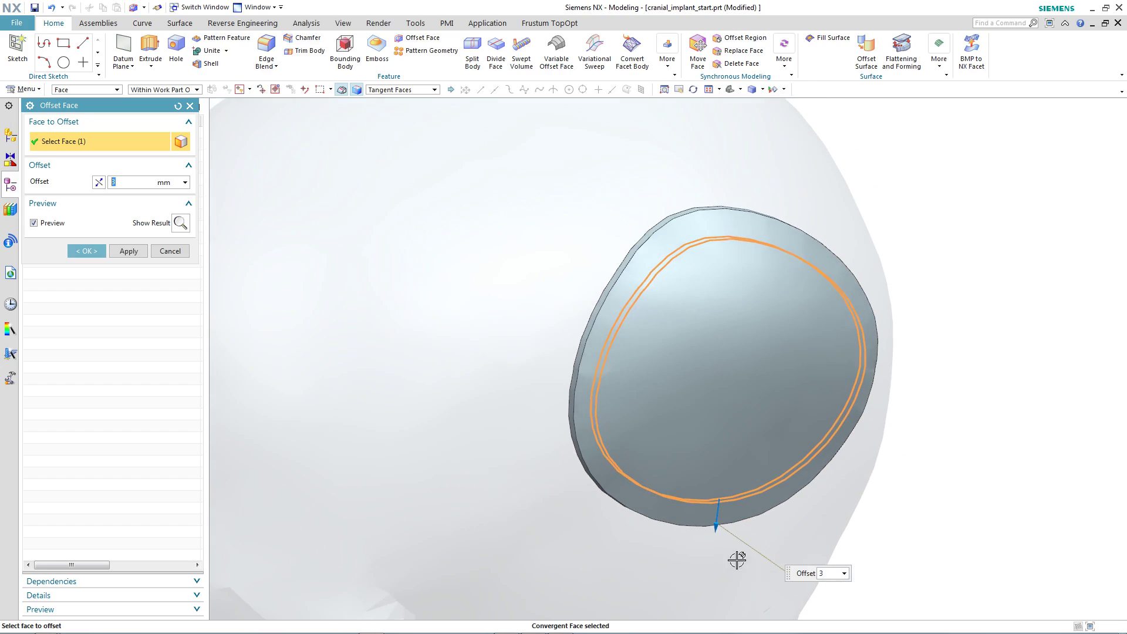
{"action": "left_click_drag", "start_coordinate": [712, 521], "coordinate": [715, 511]}
{"action": "middle_click", "coordinate": [994, 330]}
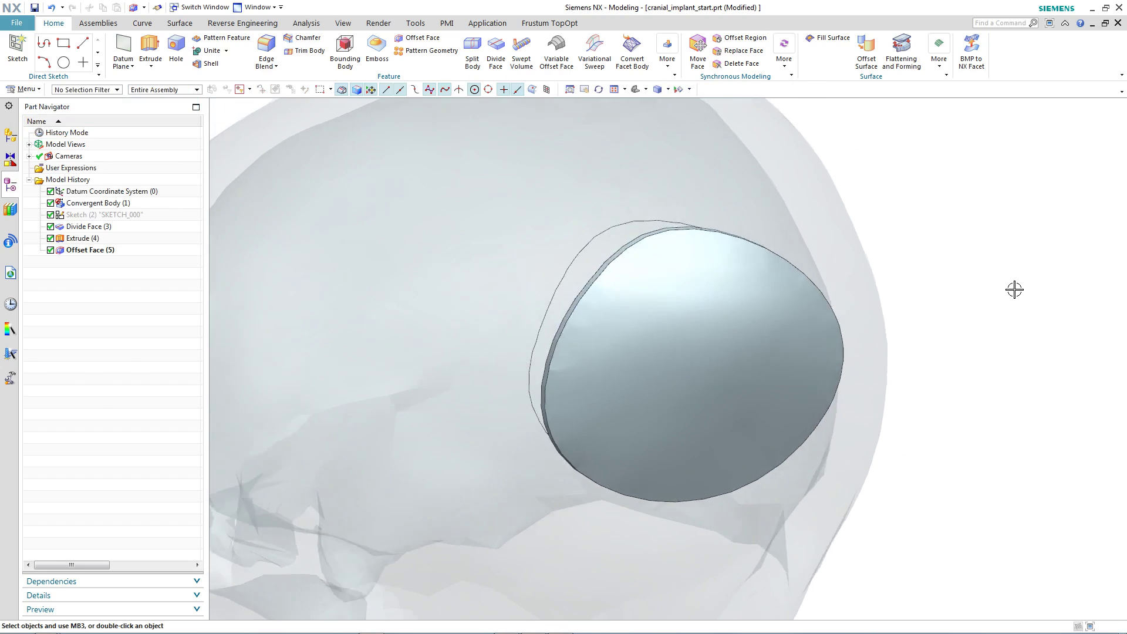
{"action": "middle_click_drag", "start_coordinate": [1014, 290], "coordinate": [352, 271]}
{"action": "right_click", "coordinate": [138, 215]}
Step: Show the oval sketch and draw a small circle at its centre
{"action": "left_click", "coordinate": [170, 224]}
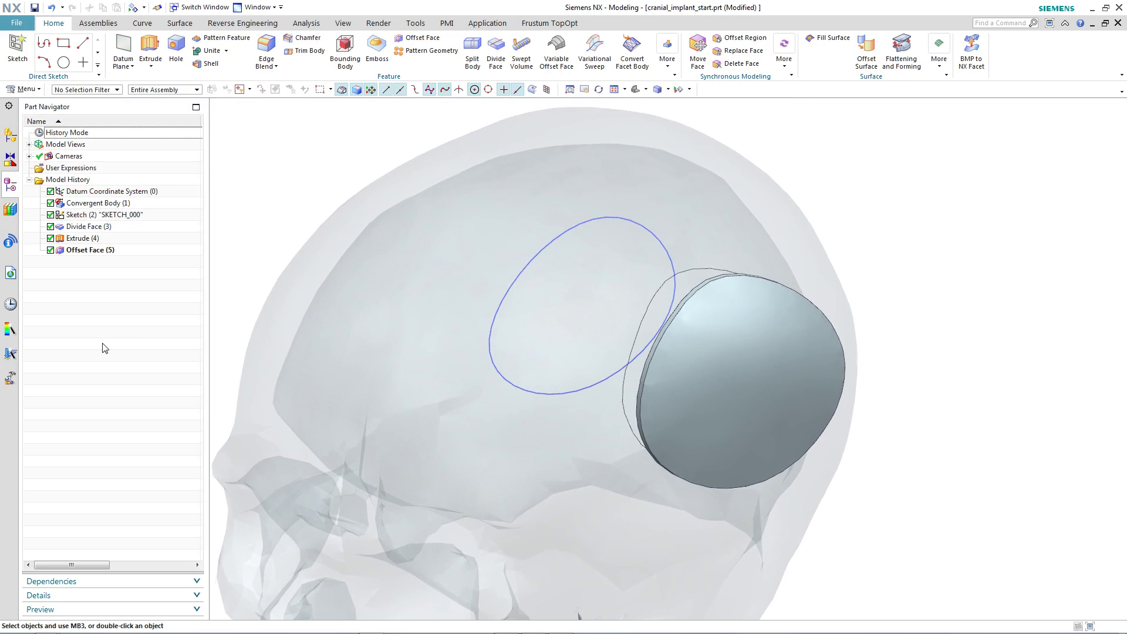
{"action": "left_click", "coordinate": [63, 62]}
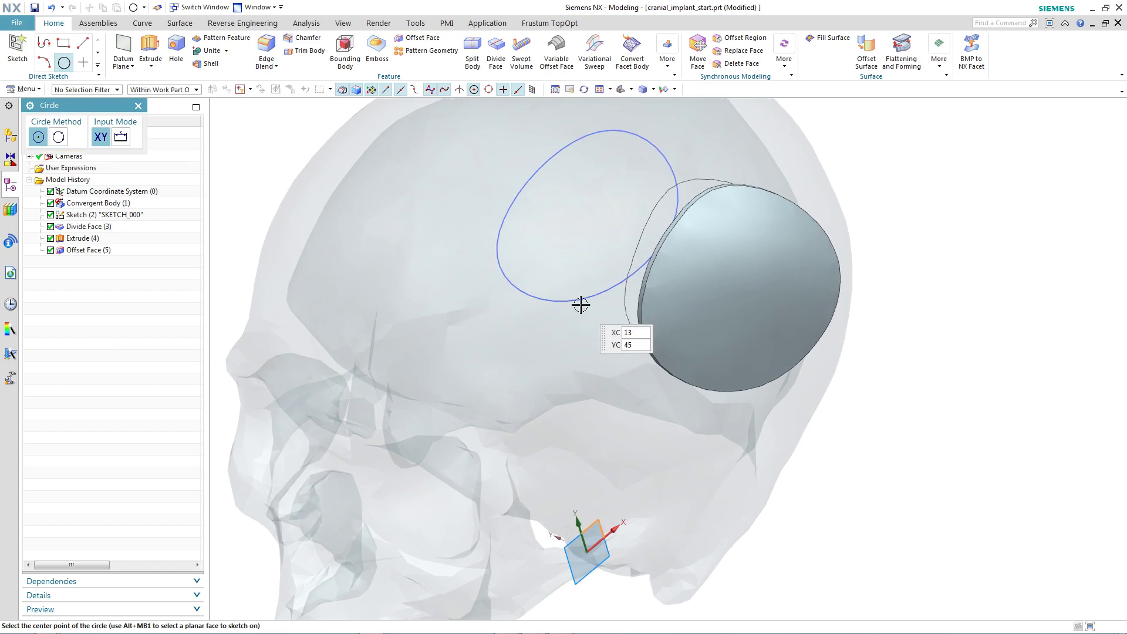
{"action": "scroll", "coordinate": [581, 305], "scroll_direction": "up", "scroll_amount": 2}
{"action": "left_click", "coordinate": [593, 271]}
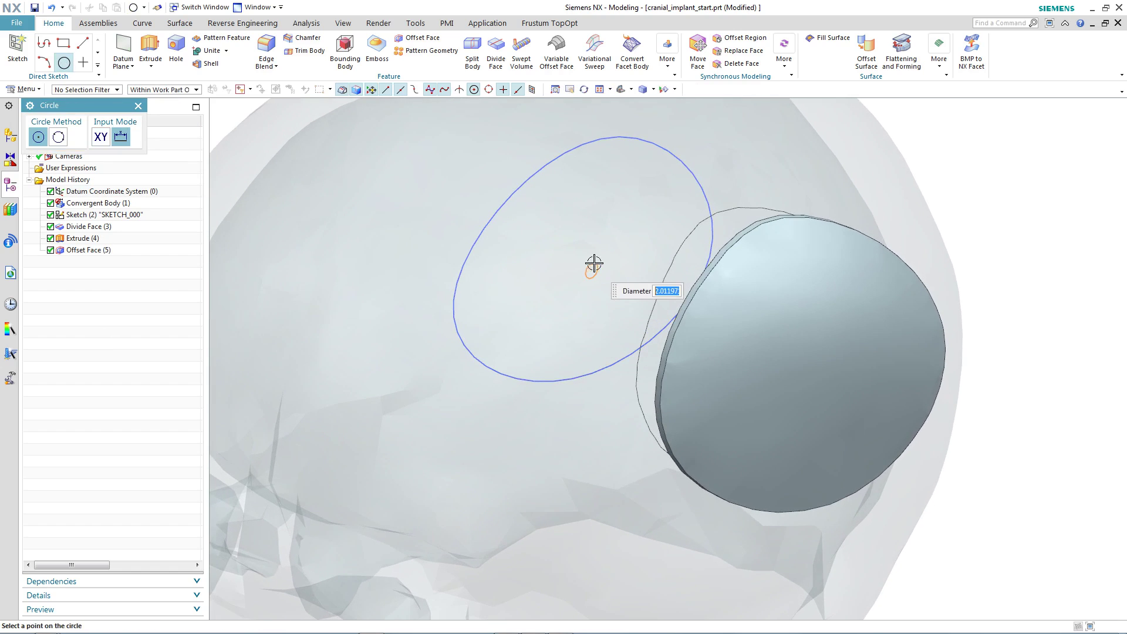
{"action": "type", "text": "1.9"}
{"action": "key", "text": "Return"}
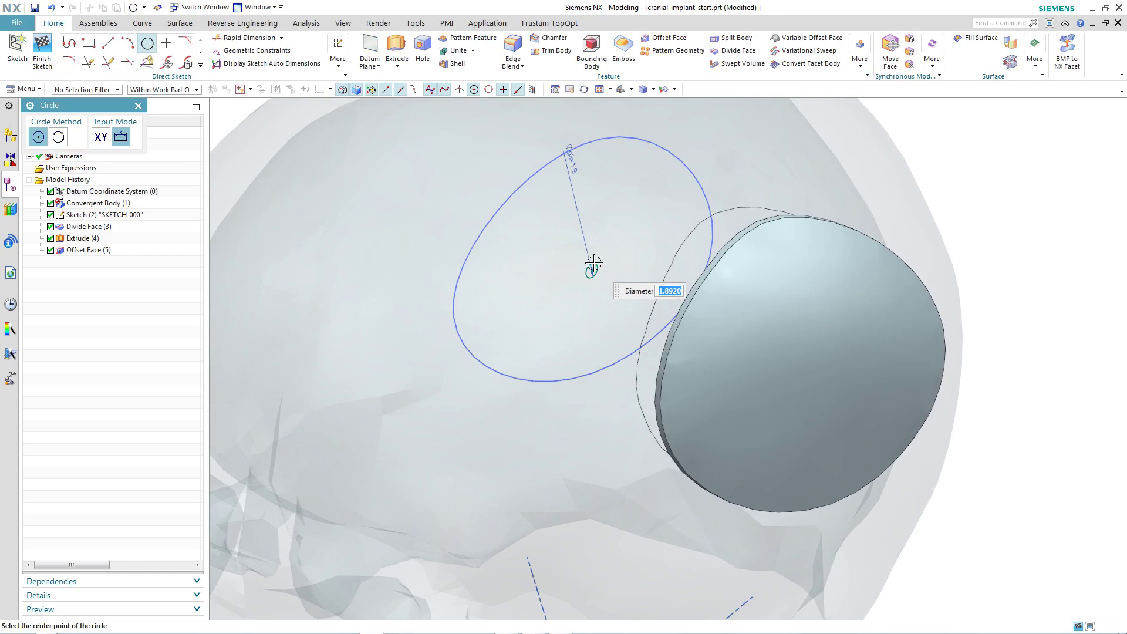
{"action": "type", "text": "1"}
{"action": "key", "text": "Return"}
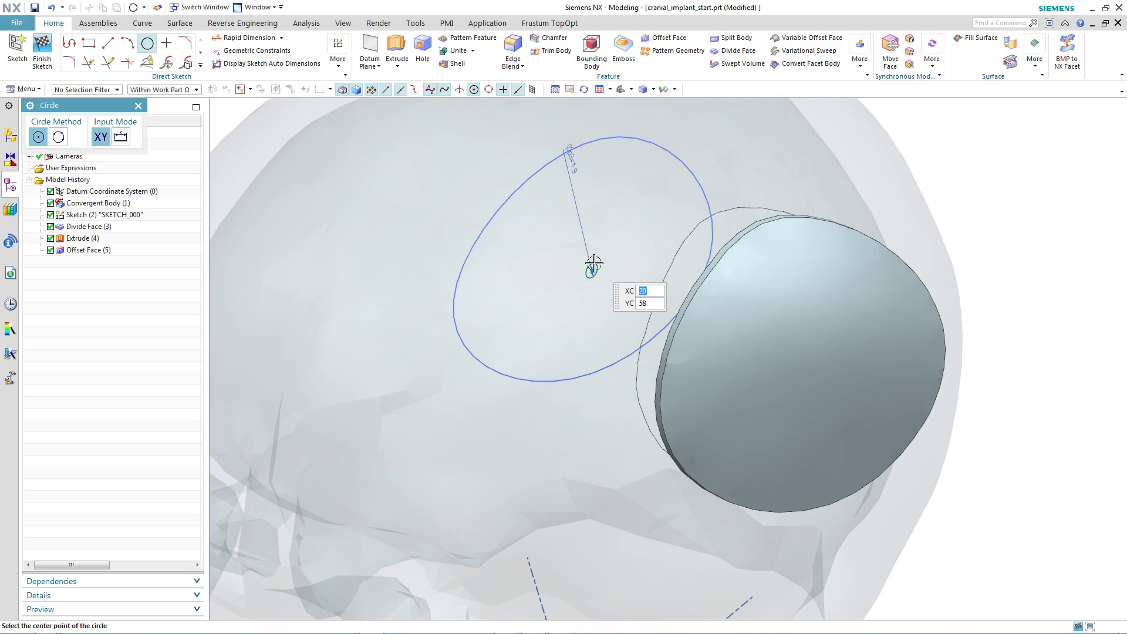
{"action": "key", "text": "Escape"}
Step: Set the circle's diameter dimension to 1 mm
{"action": "double_click", "coordinate": [574, 166]}
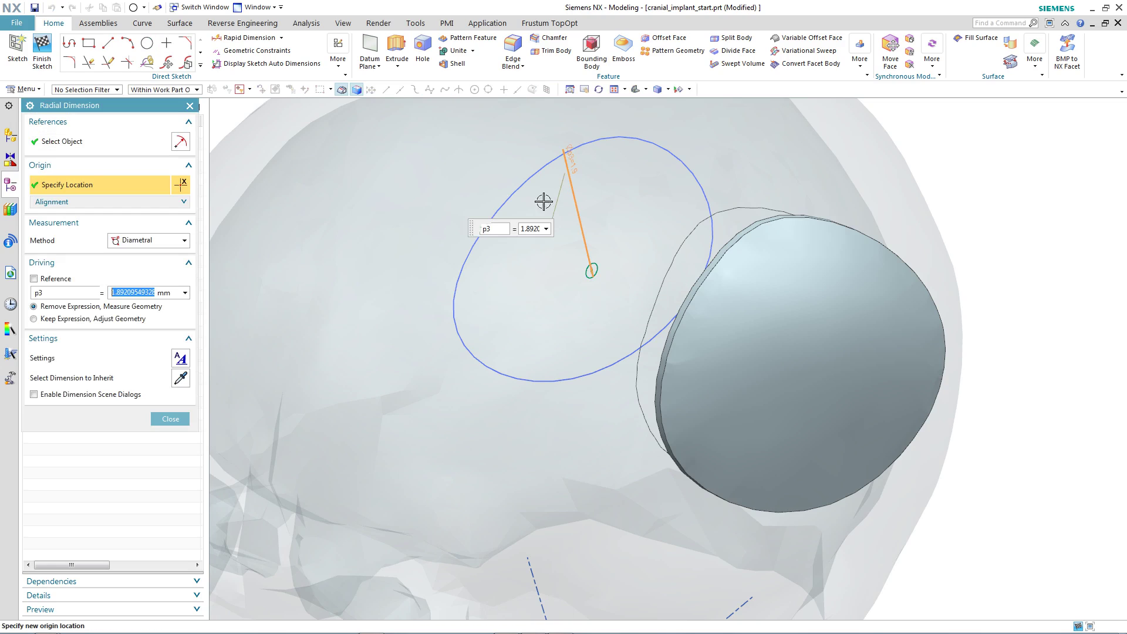
{"action": "type", "text": "1"}
{"action": "key", "text": "Return"}
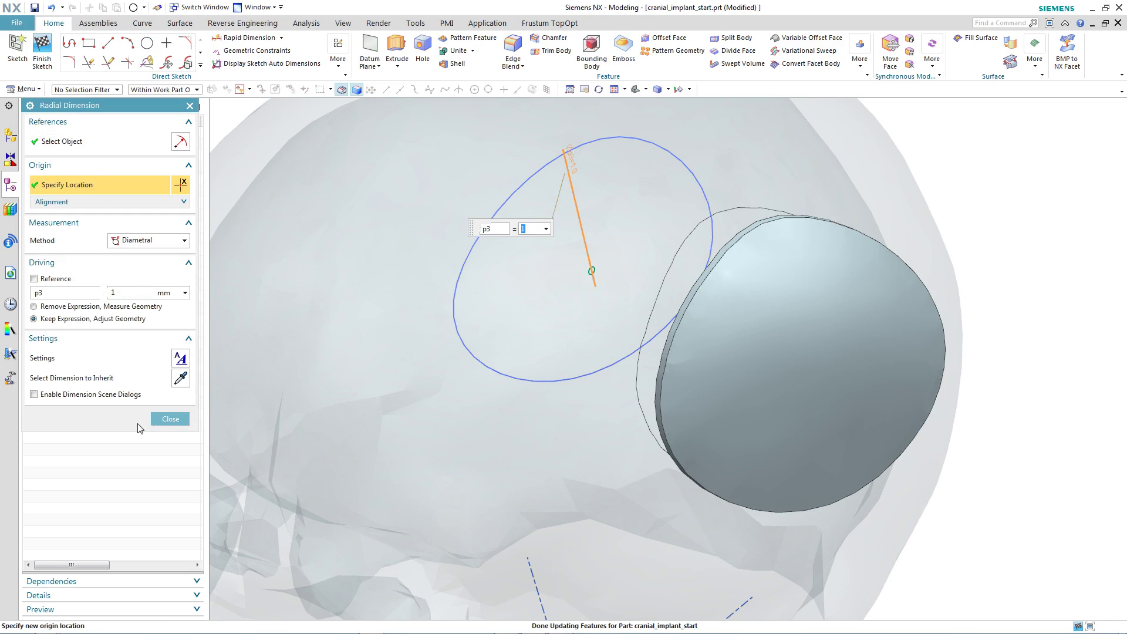
{"action": "left_click", "coordinate": [167, 419]}
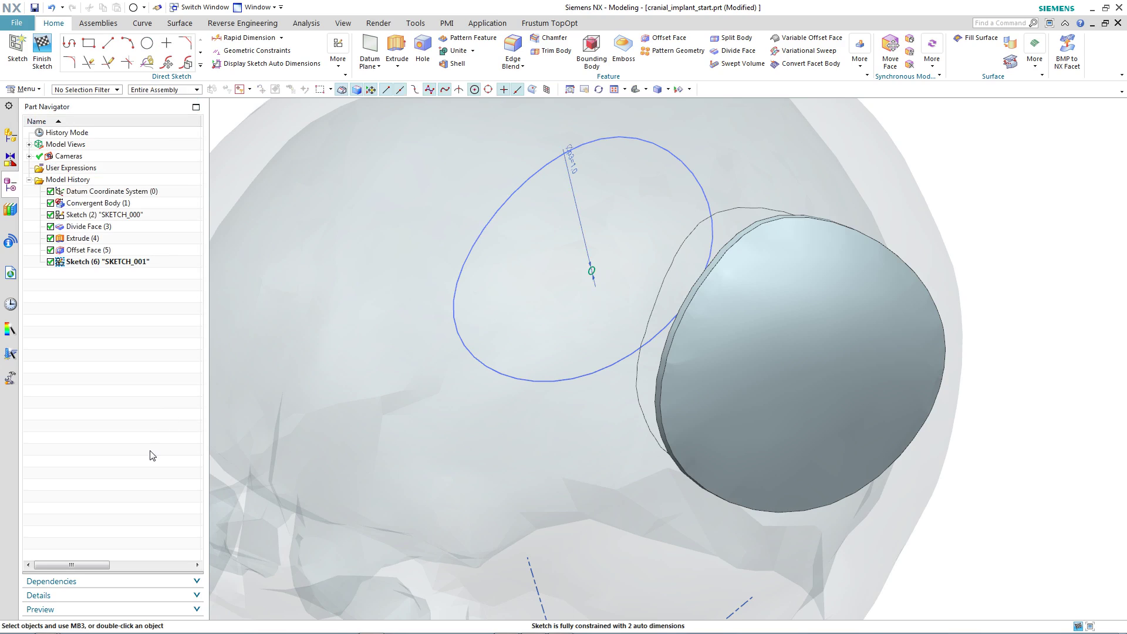
Step: Pattern the small circle in a 5 mm Triangle layout bounded by the ellipse
{"action": "left_click", "coordinate": [42, 48]}
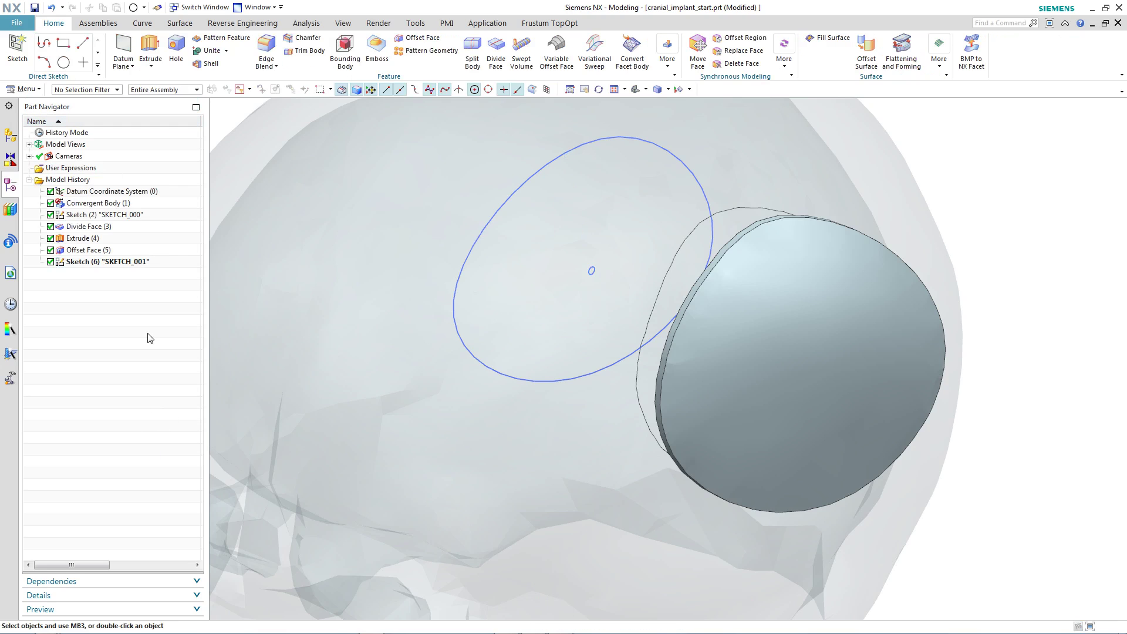
{"action": "left_click", "coordinate": [425, 50]}
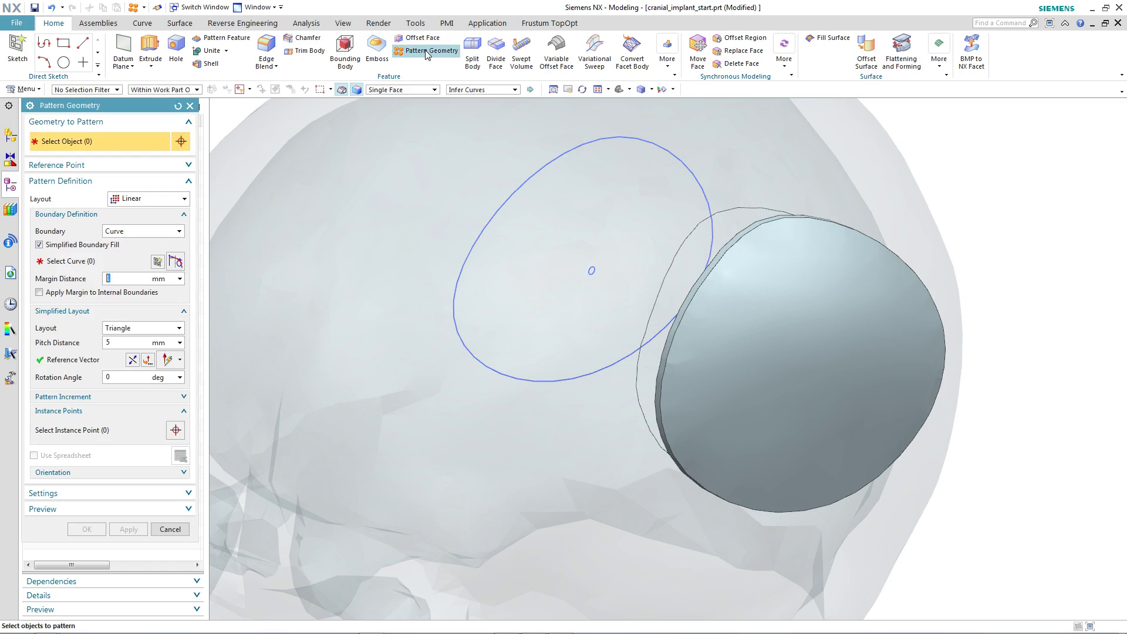
{"action": "left_click", "coordinate": [591, 271]}
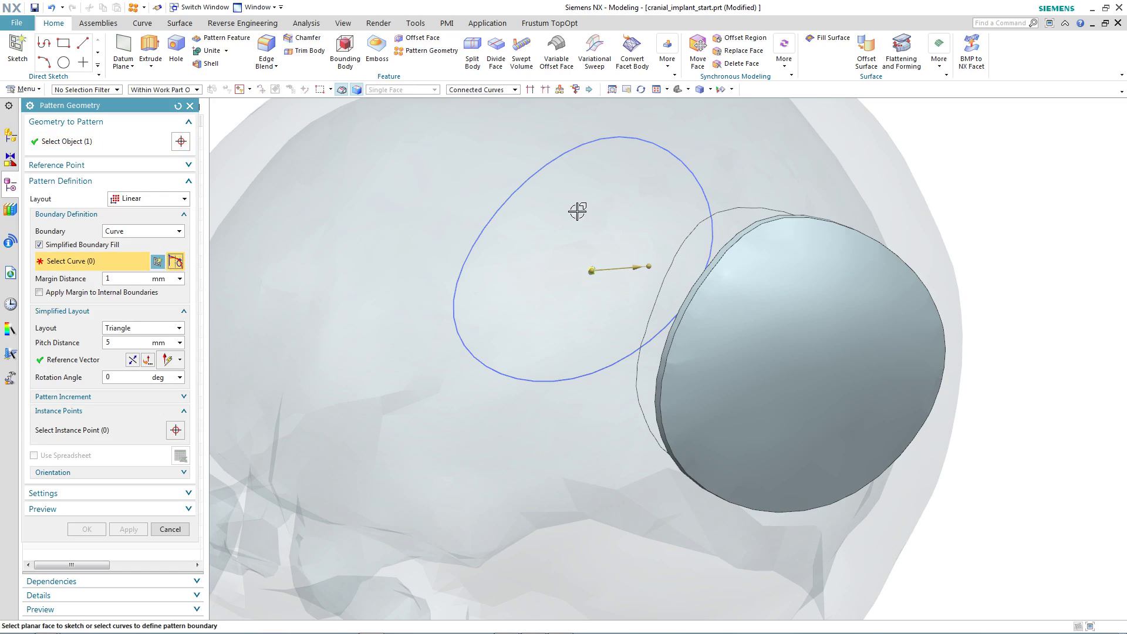
{"action": "left_click", "coordinate": [559, 154]}
{"action": "left_click", "coordinate": [151, 328]}
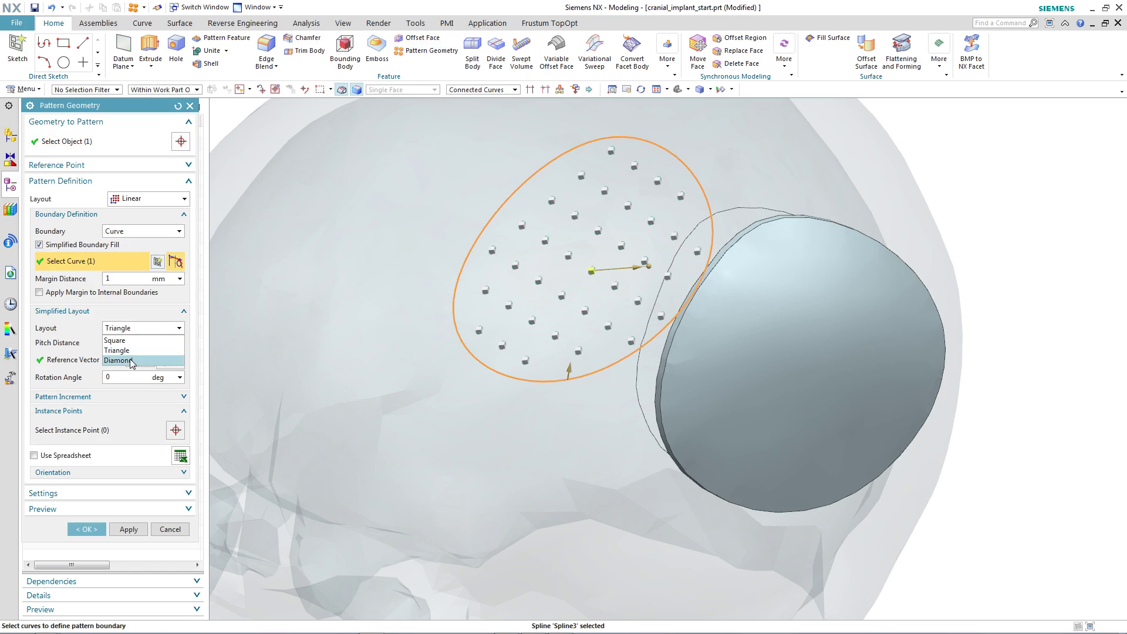
{"action": "left_click", "coordinate": [133, 359]}
{"action": "left_click", "coordinate": [150, 329]}
{"action": "left_click", "coordinate": [130, 352]}
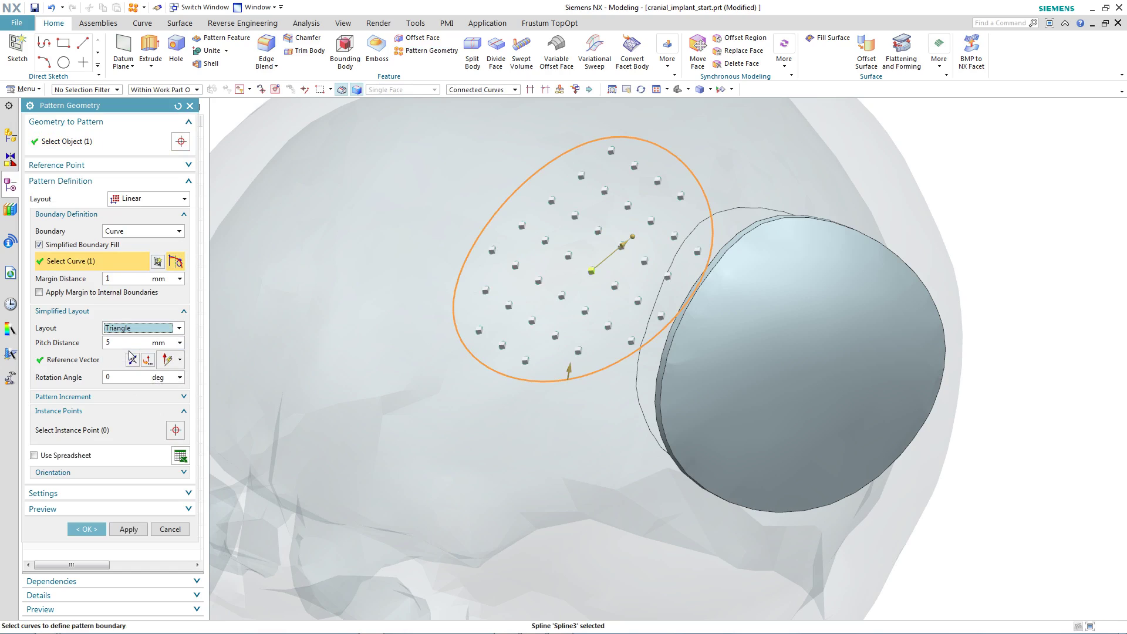
{"action": "left_click", "coordinate": [89, 529]}
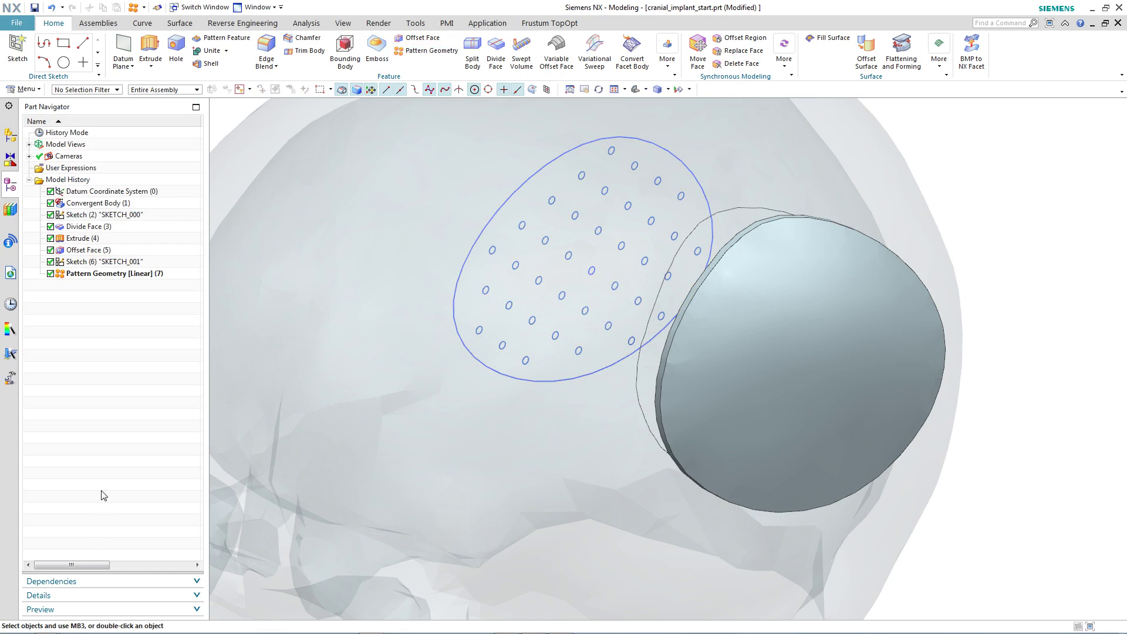
Step: Extrude Pattern Geometry (7) 72 mm with Subtract to cut holes through the implant
{"action": "left_click", "coordinate": [152, 52]}
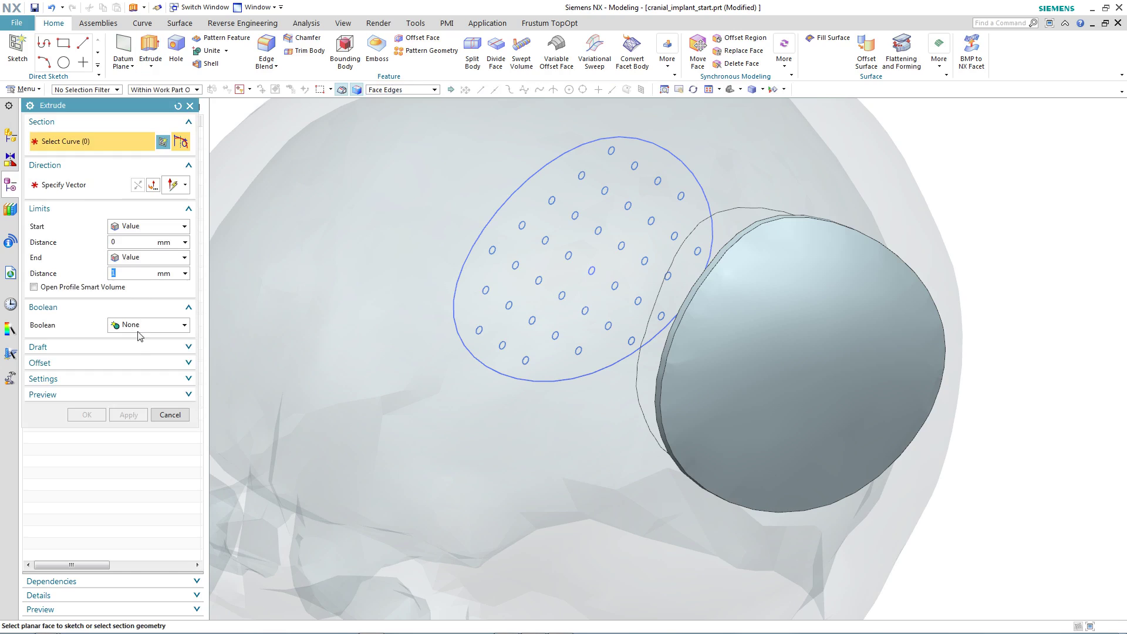
{"action": "left_click", "coordinate": [118, 110]}
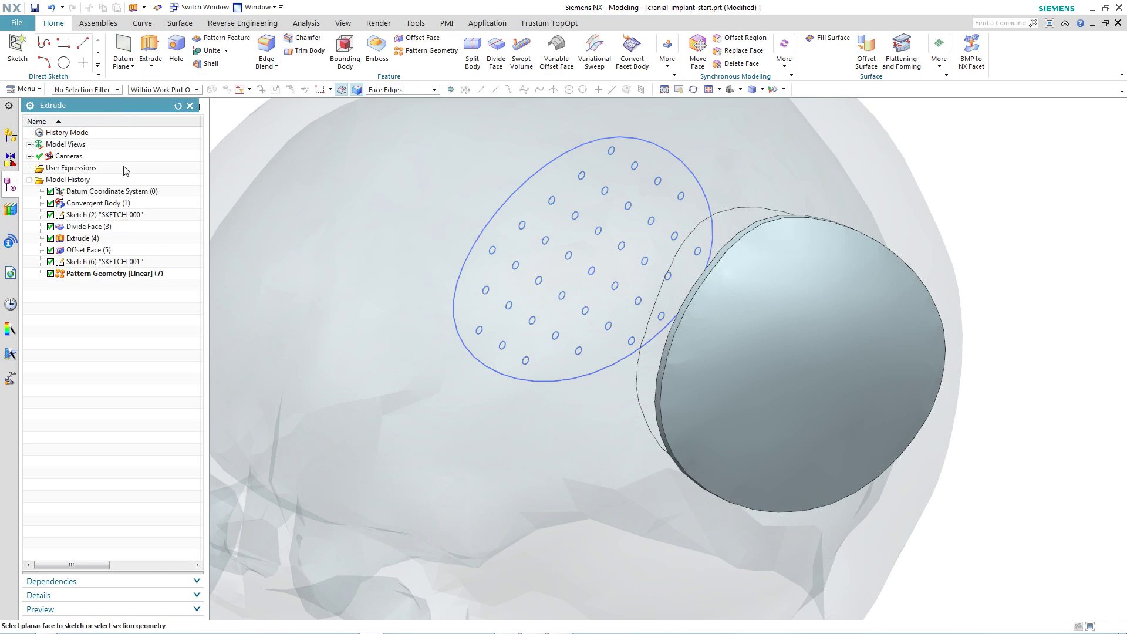
{"action": "left_click", "coordinate": [113, 273]}
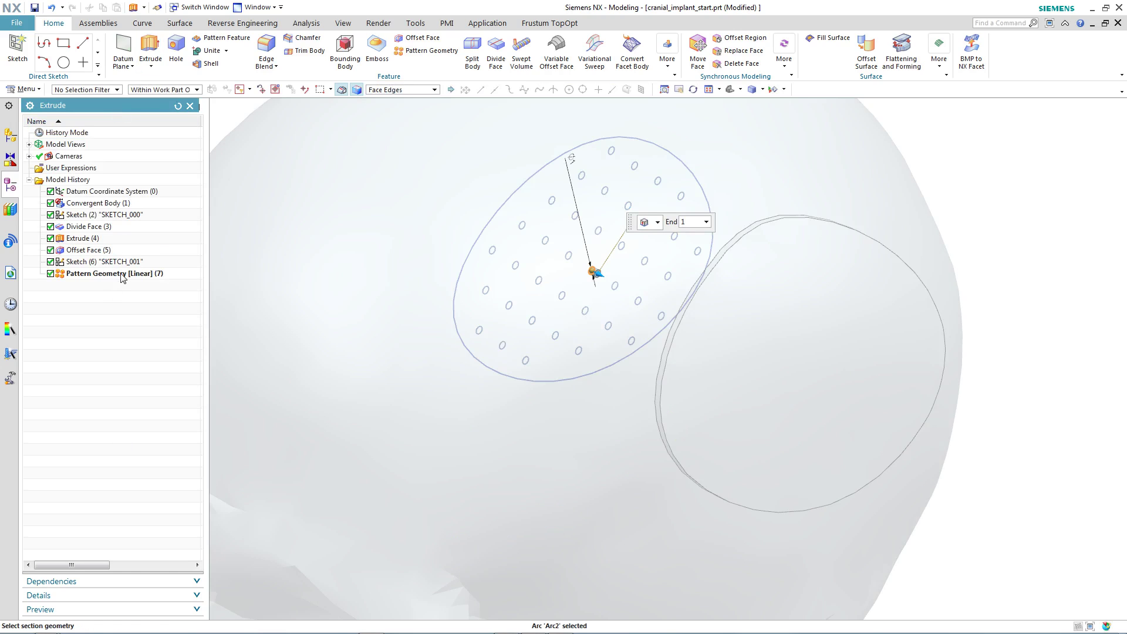
{"action": "left_click_drag", "start_coordinate": [595, 271], "coordinate": [1040, 477]}
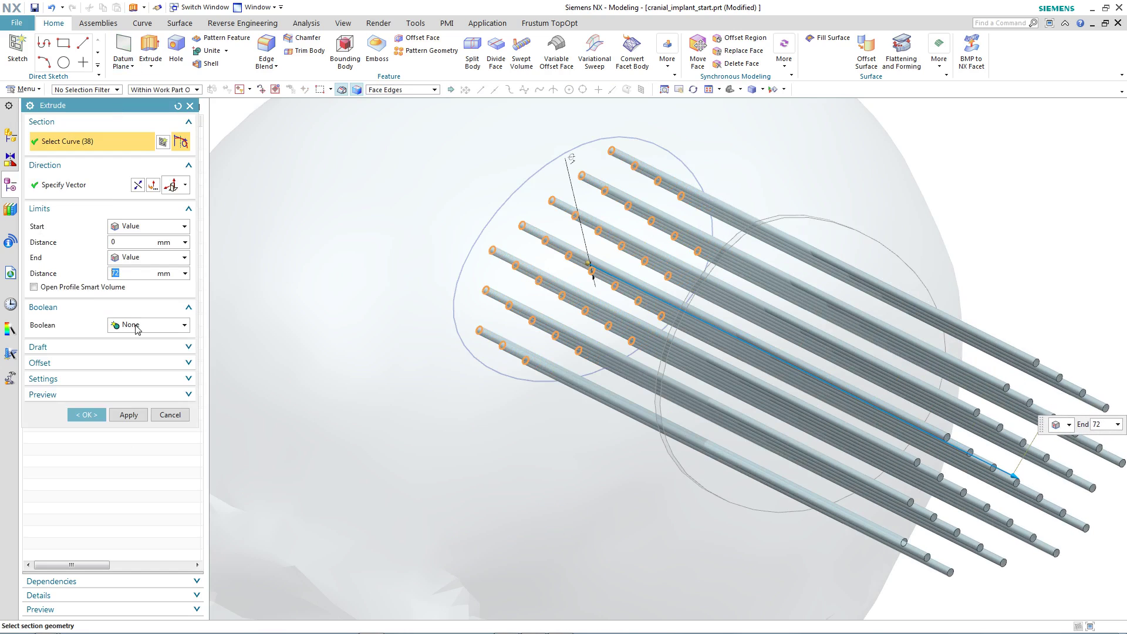
{"action": "left_click", "coordinate": [144, 325]}
{"action": "left_click", "coordinate": [135, 362]}
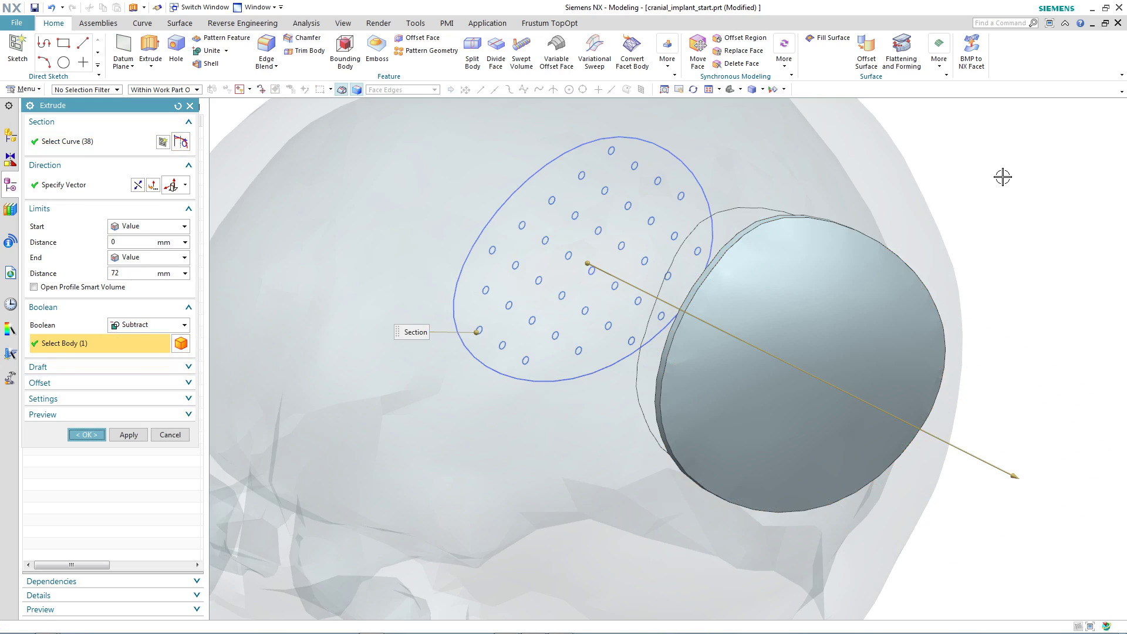
{"action": "middle_click", "coordinate": [1003, 177]}
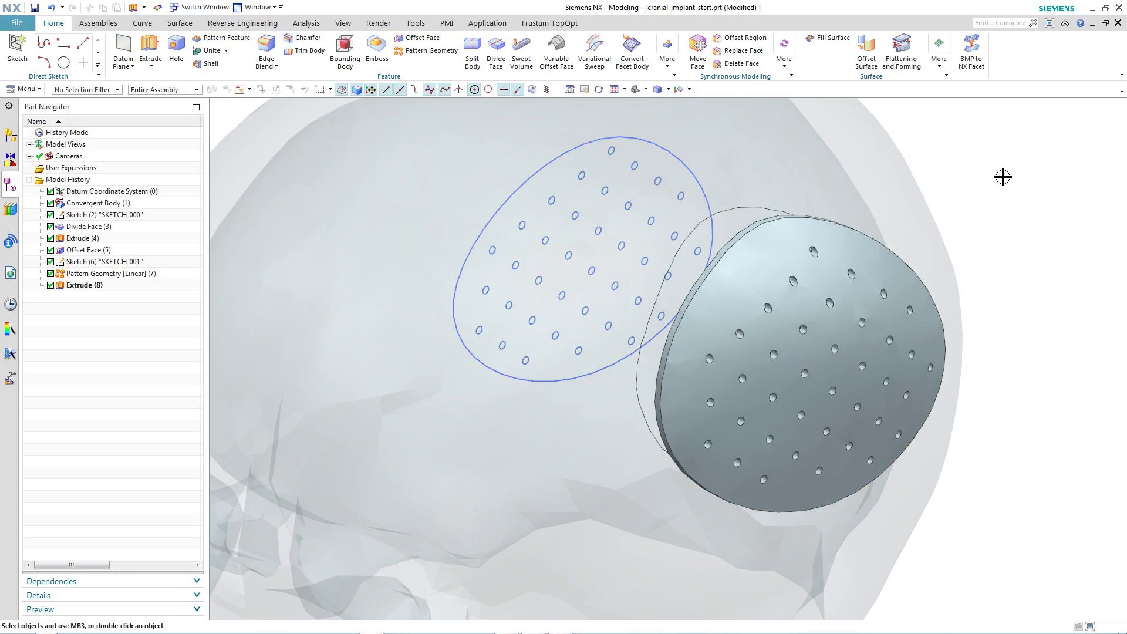
{"action": "key", "text": "F8"}
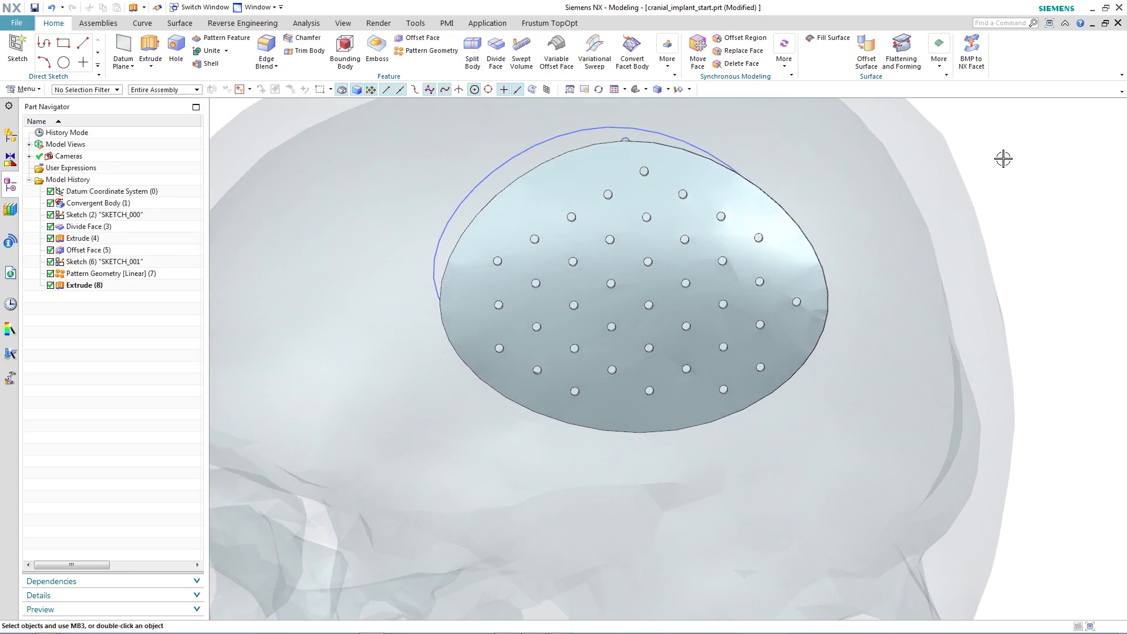
{"action": "key", "text": "Home"}
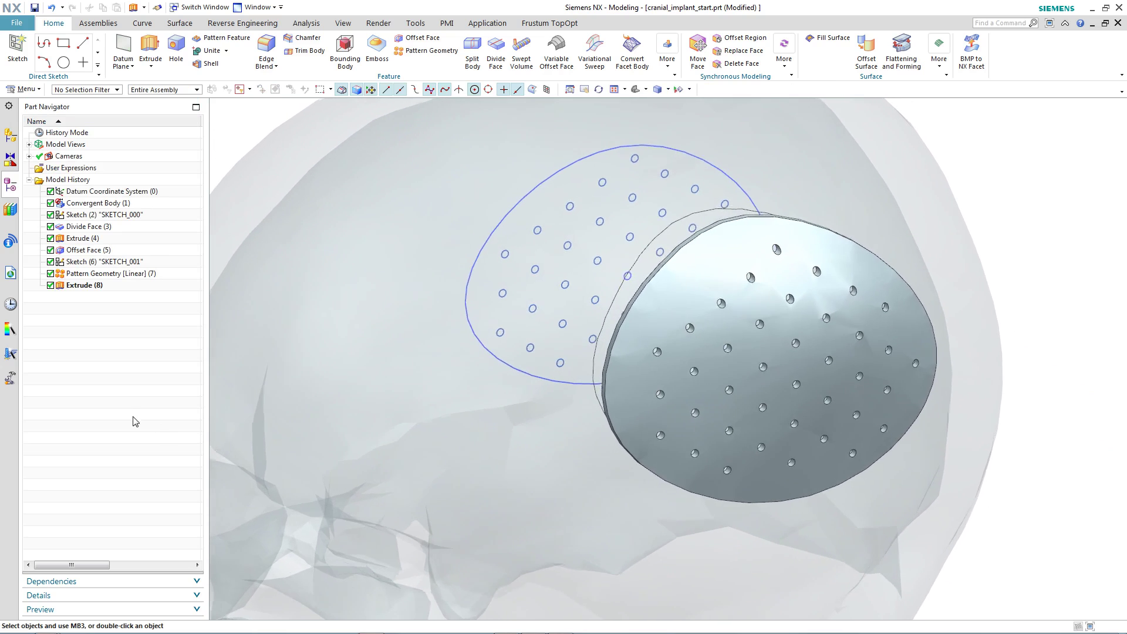
Step: Drag the oval sketch's left and lower points outward, then finish the sketch to regenerate
{"action": "double_click", "coordinate": [477, 337]}
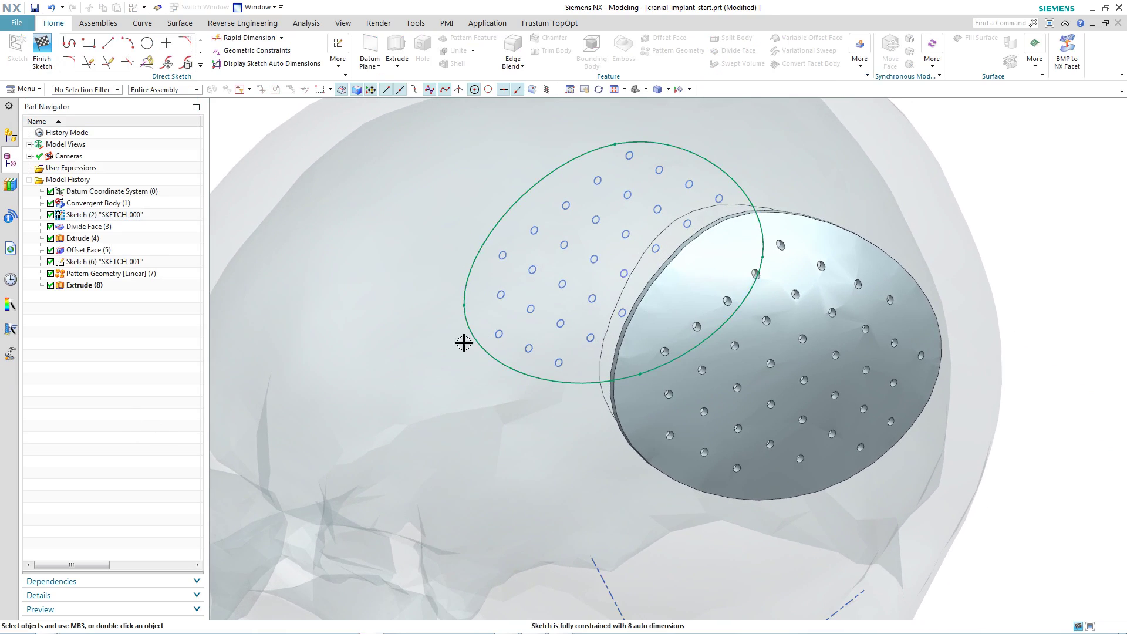
{"action": "left_click_drag", "start_coordinate": [464, 303], "coordinate": [468, 343]}
{"action": "left_click_drag", "start_coordinate": [640, 373], "coordinate": [647, 392]}
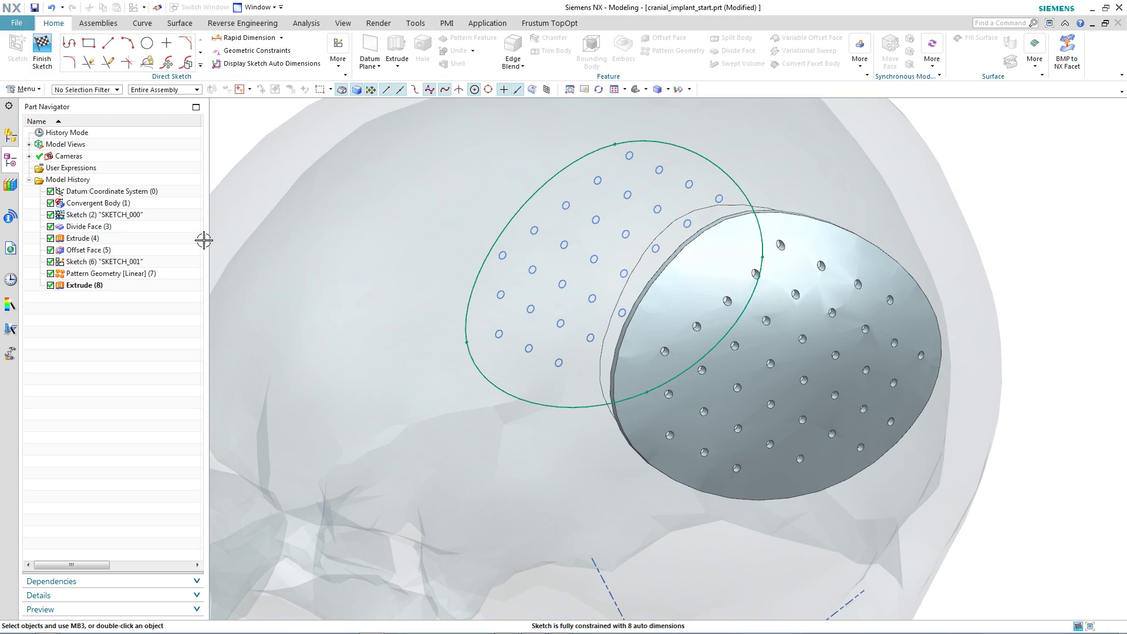
{"action": "left_click", "coordinate": [47, 54]}
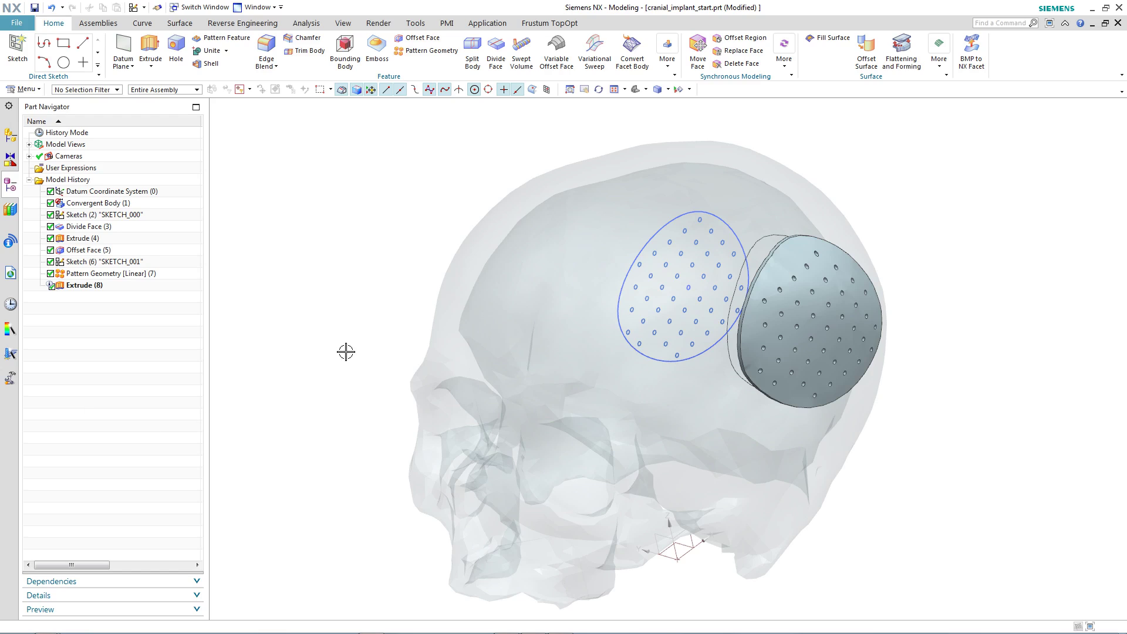
Step: Hide all curves and sketches
{"action": "key", "text": "ctrl+w"}
{"action": "left_click", "coordinate": [193, 205]}
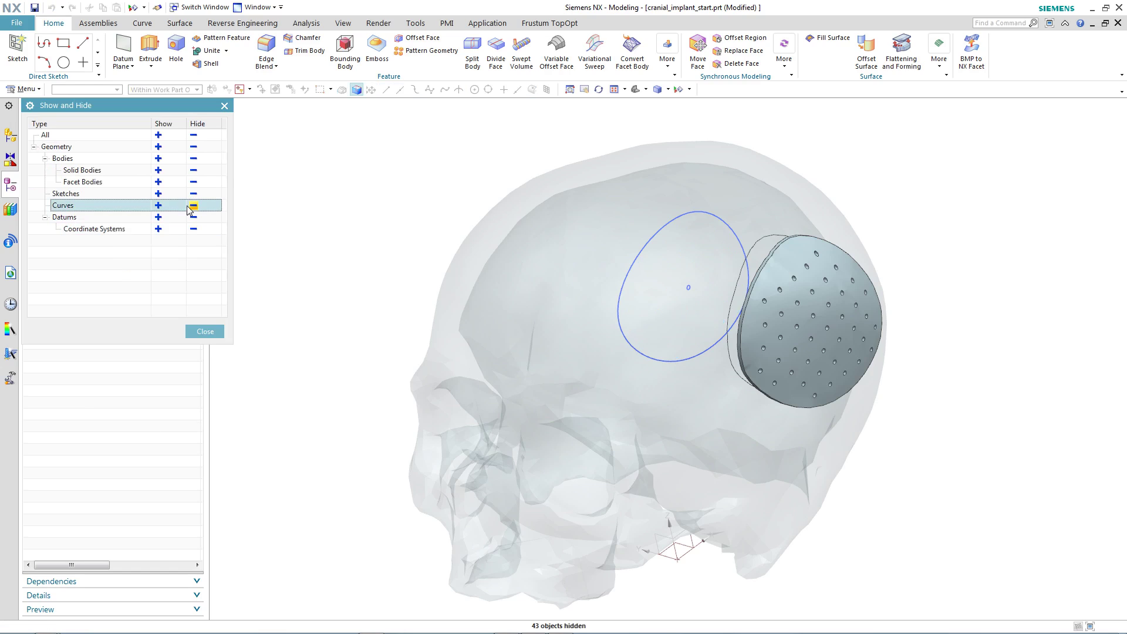
{"action": "left_click", "coordinate": [193, 195]}
{"action": "left_click", "coordinate": [205, 332]}
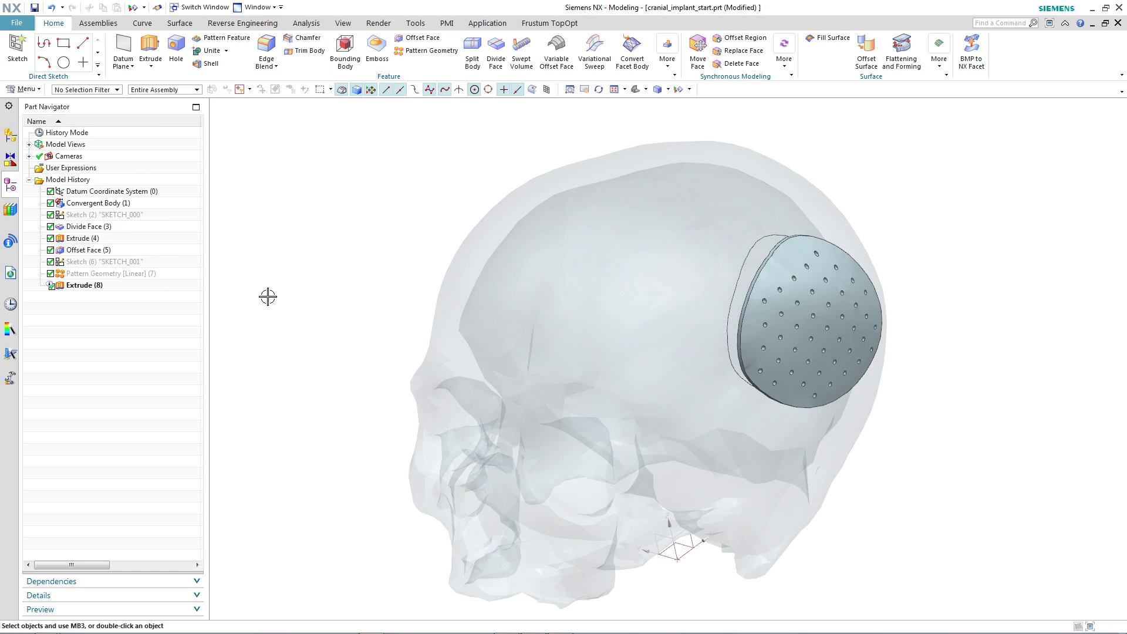
Step: Colour the implant body Cornflower blue
{"action": "key", "text": "ctrl+j"}
{"action": "left_click", "coordinate": [840, 230]}
{"action": "middle_click", "coordinate": [840, 230]}
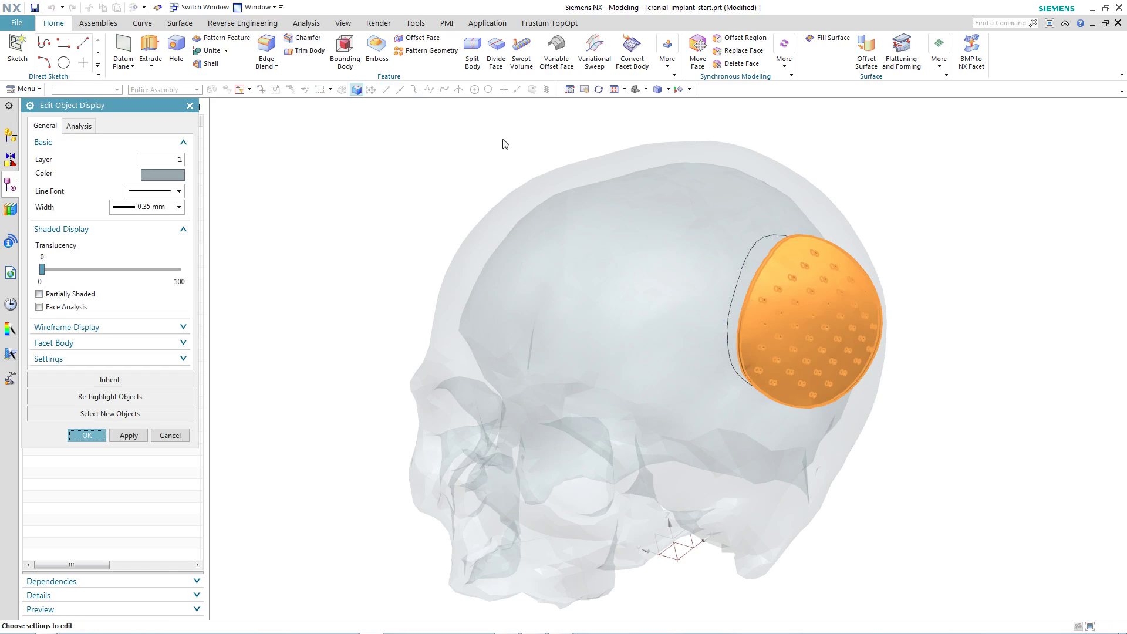
{"action": "left_click", "coordinate": [174, 176]}
{"action": "left_click", "coordinate": [136, 139]}
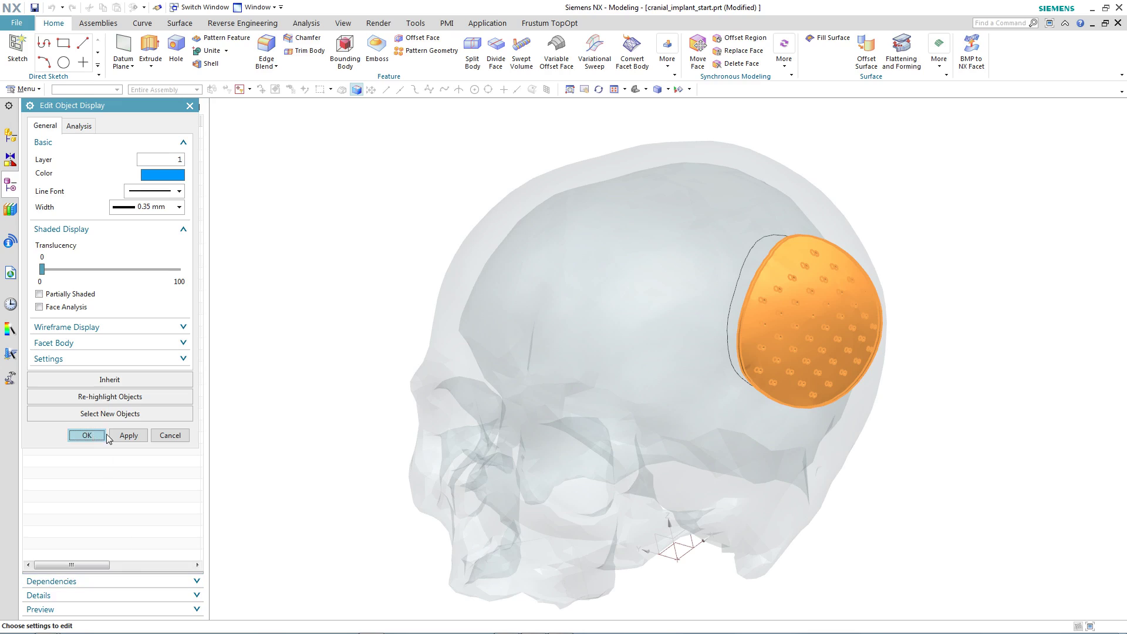
{"action": "left_click", "coordinate": [124, 436]}
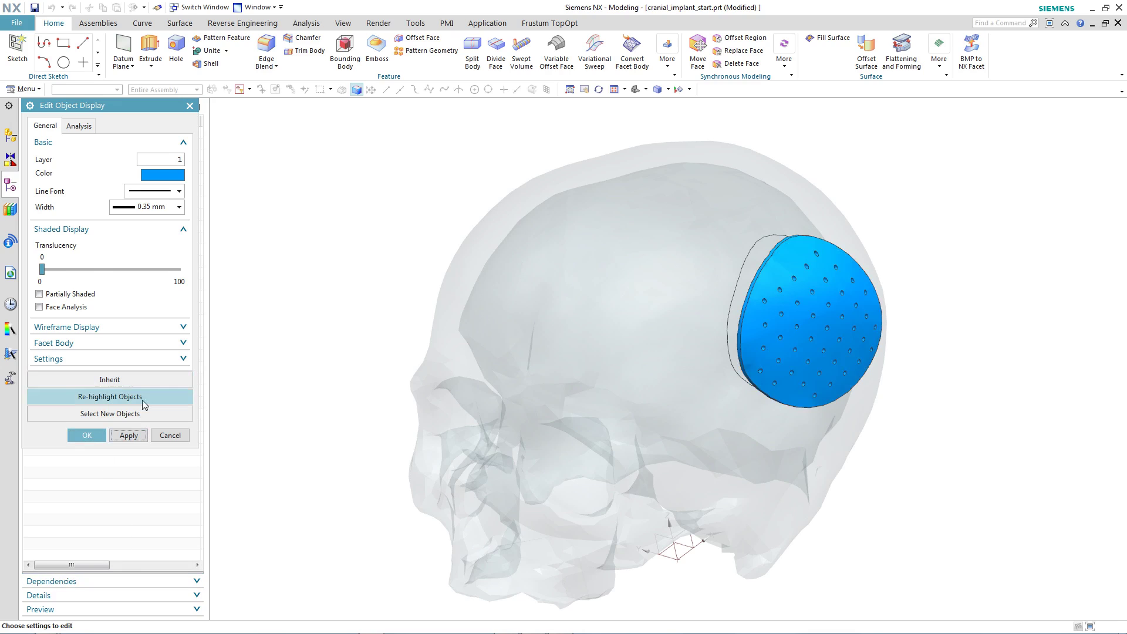
Step: Set the skull's translucency to 0 so it is fully opaque
{"action": "left_click", "coordinate": [135, 413]}
{"action": "left_click", "coordinate": [452, 272]}
{"action": "middle_click", "coordinate": [411, 241]}
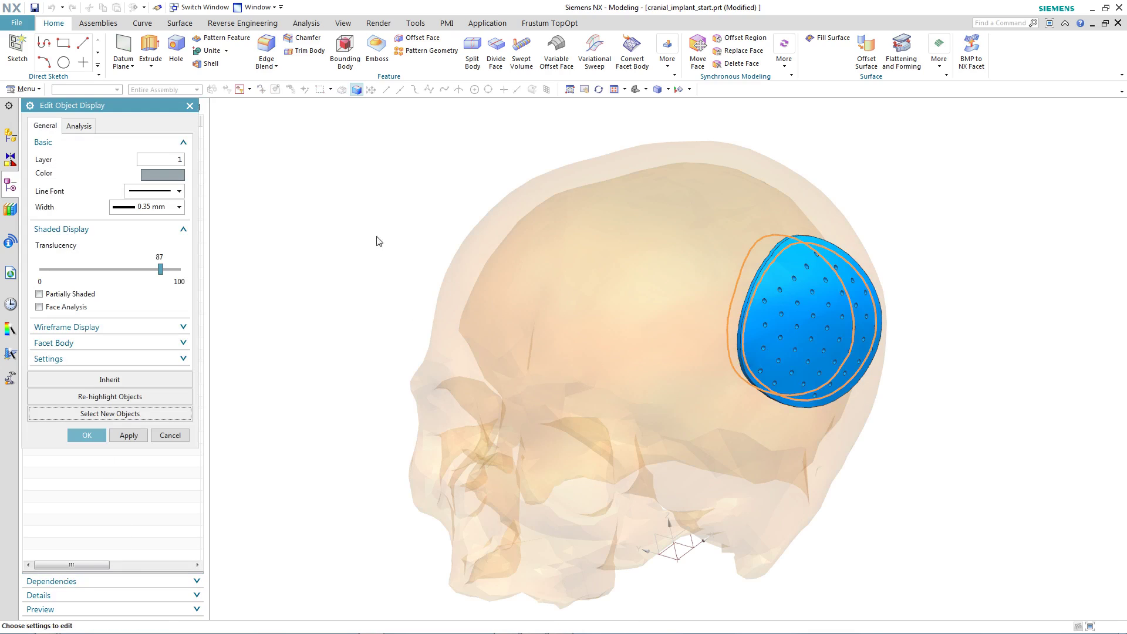
{"action": "left_click", "coordinate": [169, 269]}
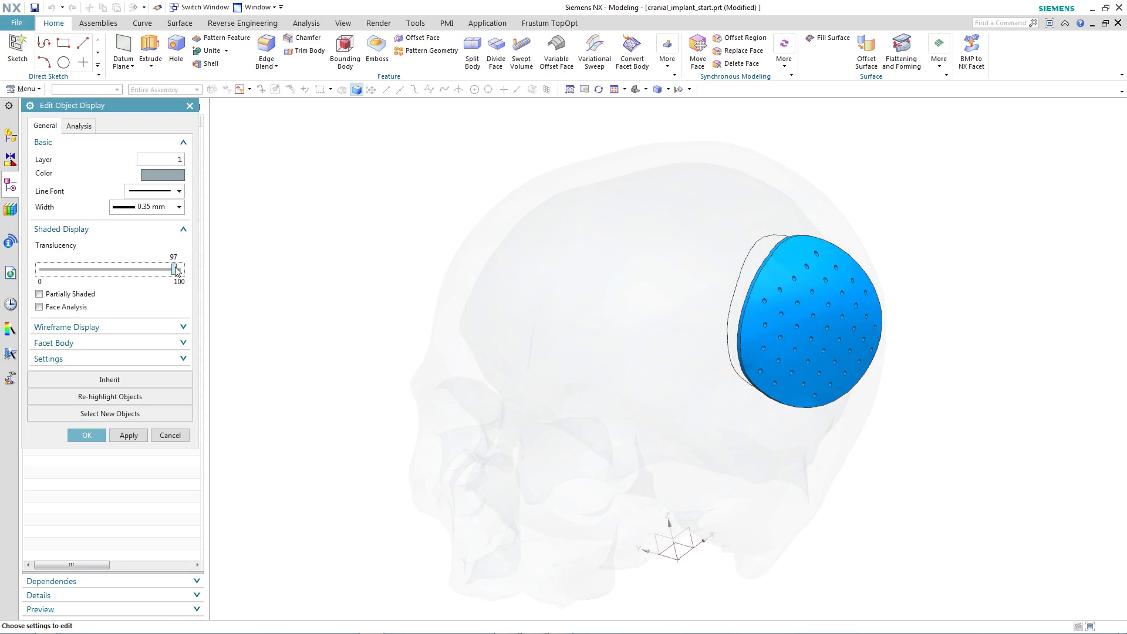
{"action": "left_click_drag", "start_coordinate": [176, 270], "coordinate": [22, 301]}
{"action": "left_click", "coordinate": [85, 435]}
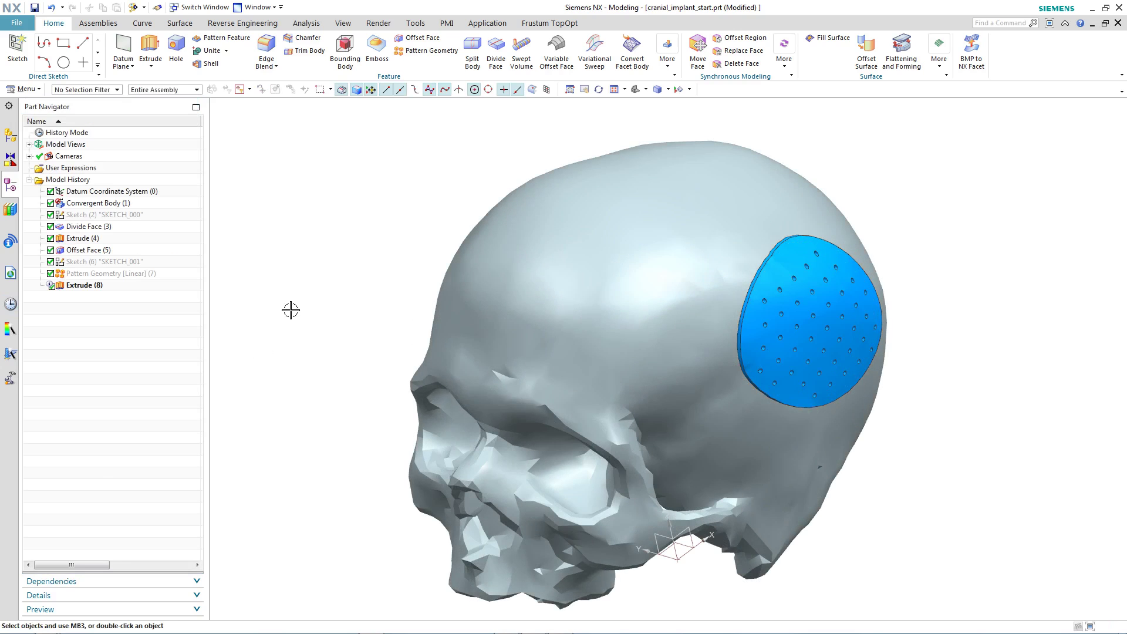